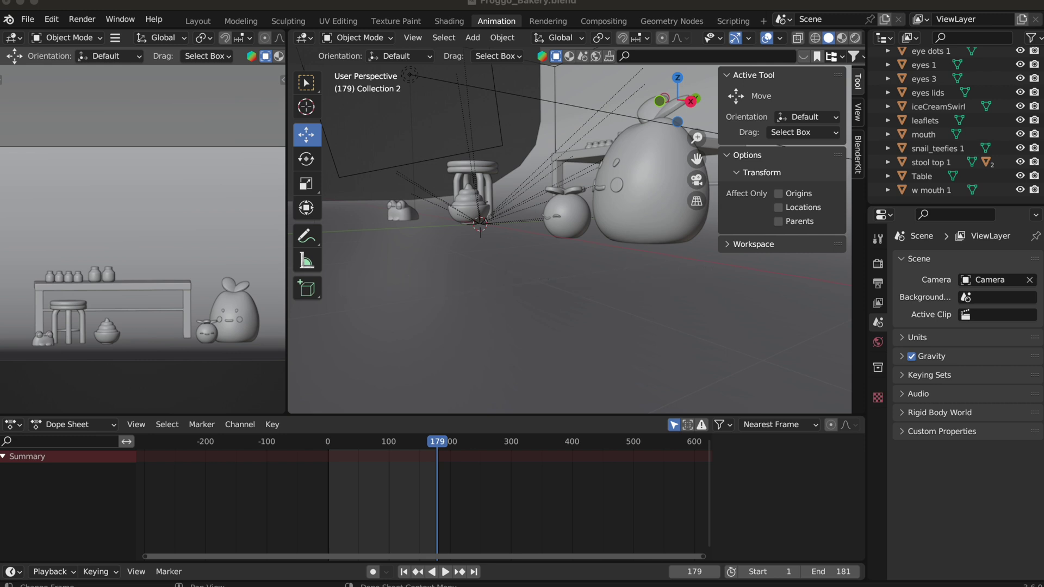
- Switch the left camera view of the bakery scene to Rendered shading
click(200, 262)
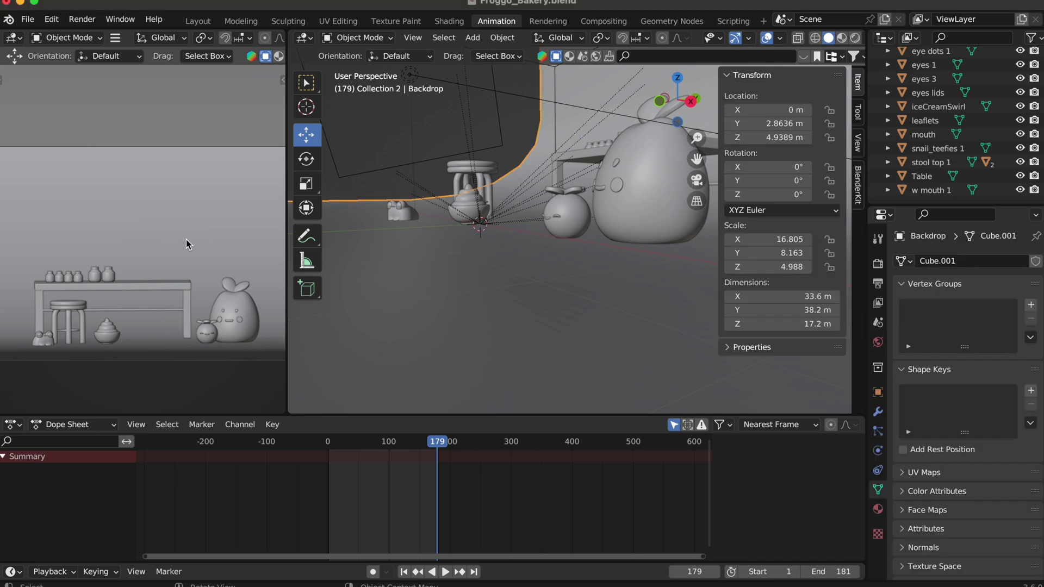
key(z)
click(180, 166)
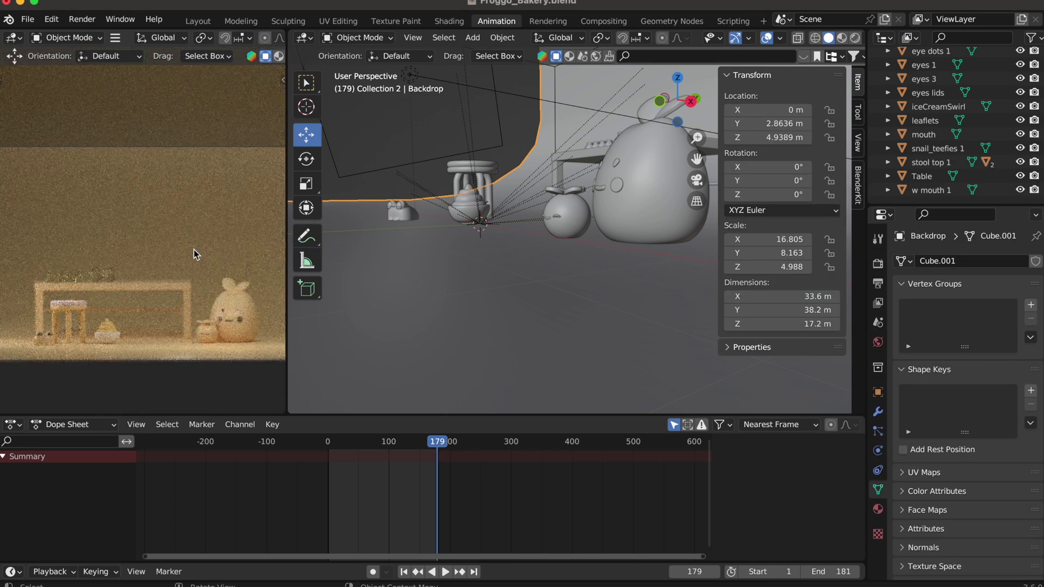
- Import Gourd.glb from the Downloads folder as a glTF 2.0 model
click(32, 25)
mouse_move(51, 207)
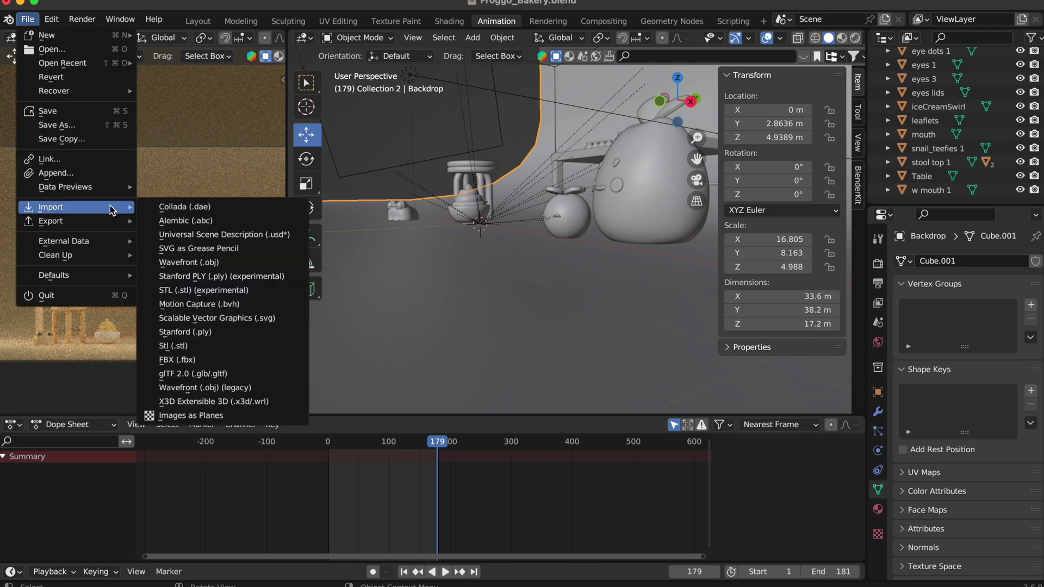
click(256, 374)
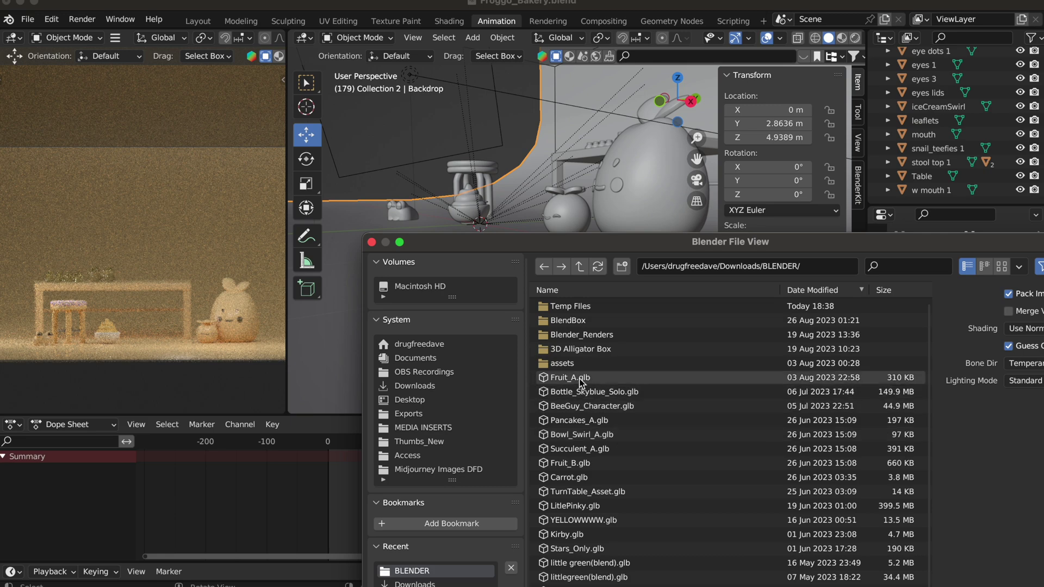
click(420, 386)
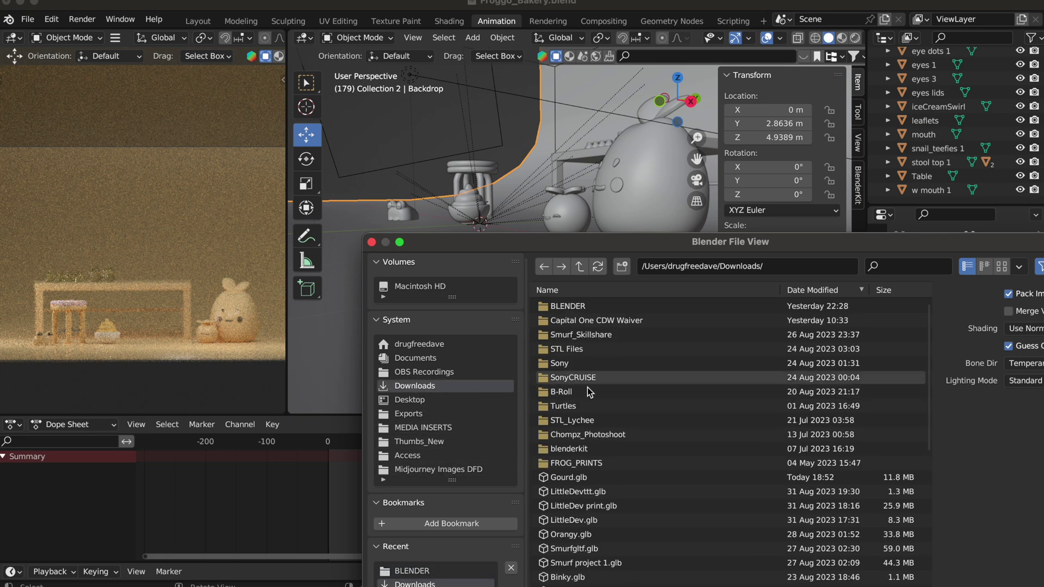
double_click(602, 480)
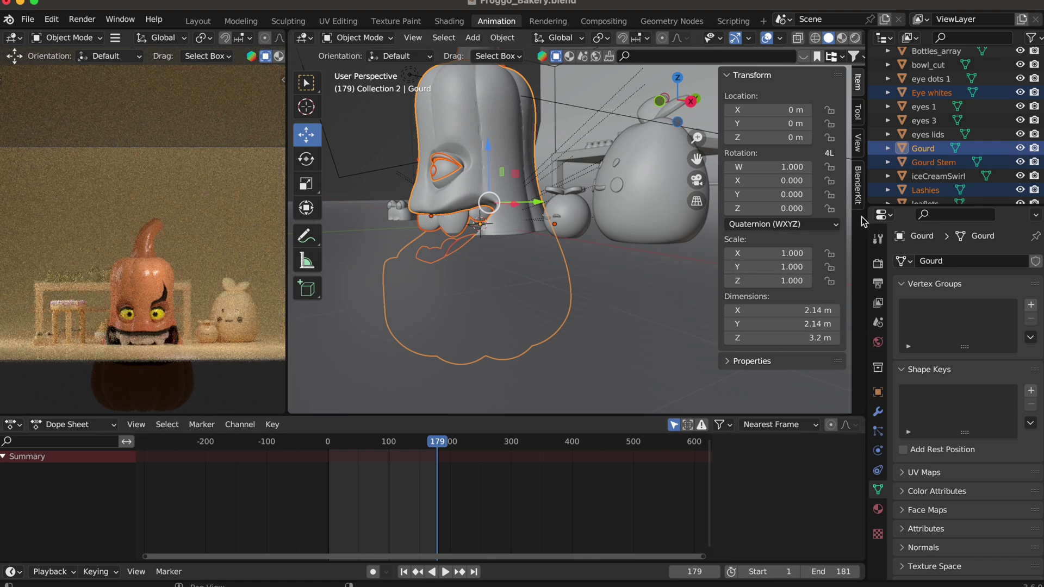
- Shade the gourd smooth and scale it down to 0.834
click(307, 189)
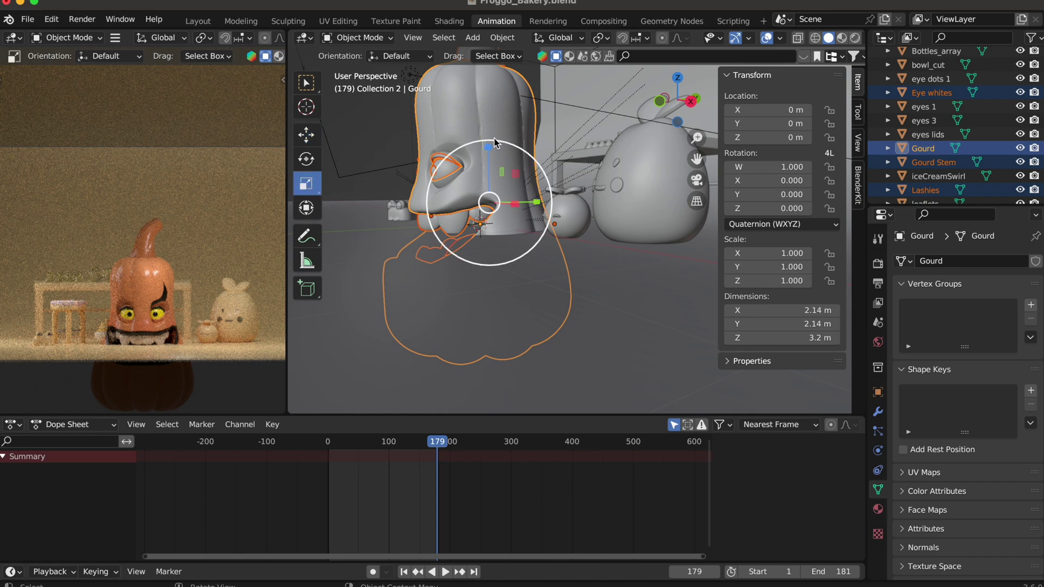
right_click(484, 120)
click(485, 120)
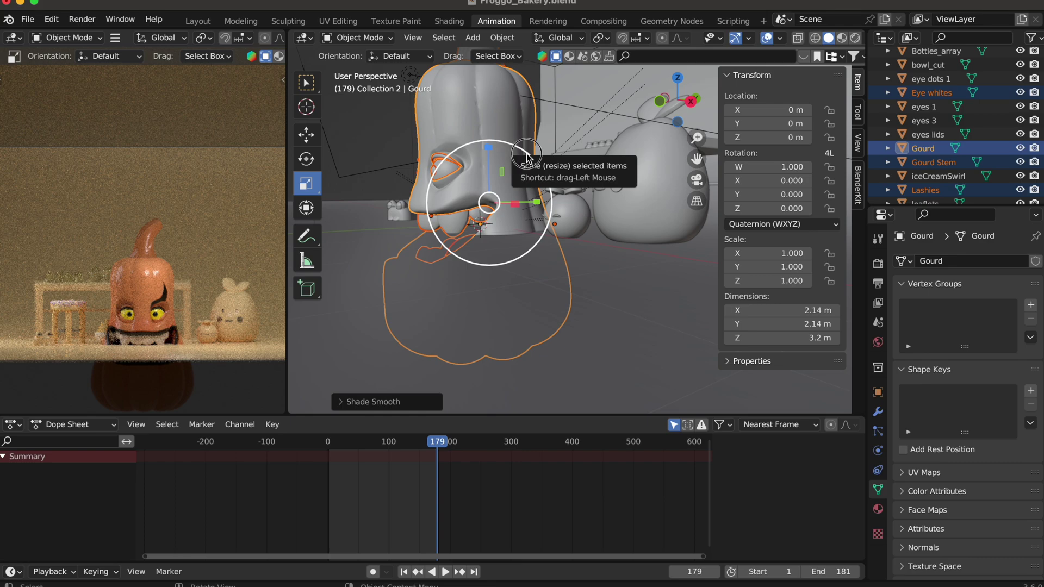
drag(527, 154, 522, 157)
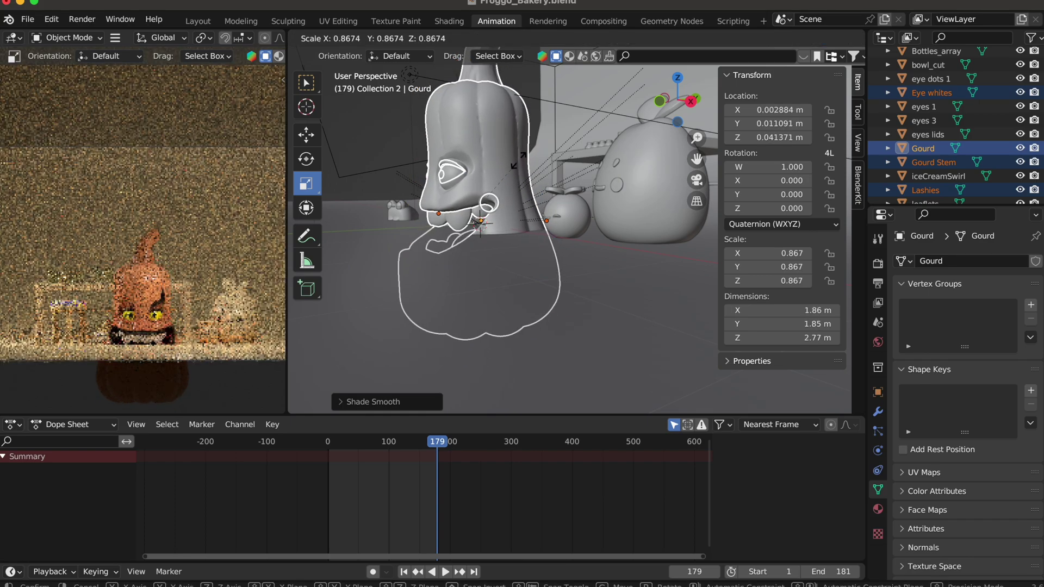
click(517, 161)
middle_drag(517, 161, 451, 133)
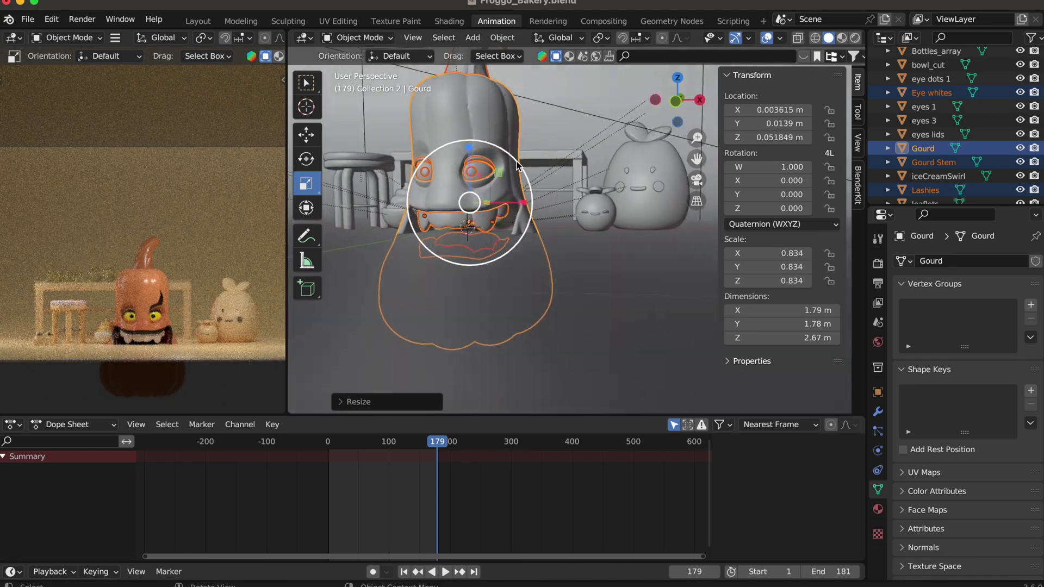
- Raise the gourd along Z so it stands on the floor
click(304, 138)
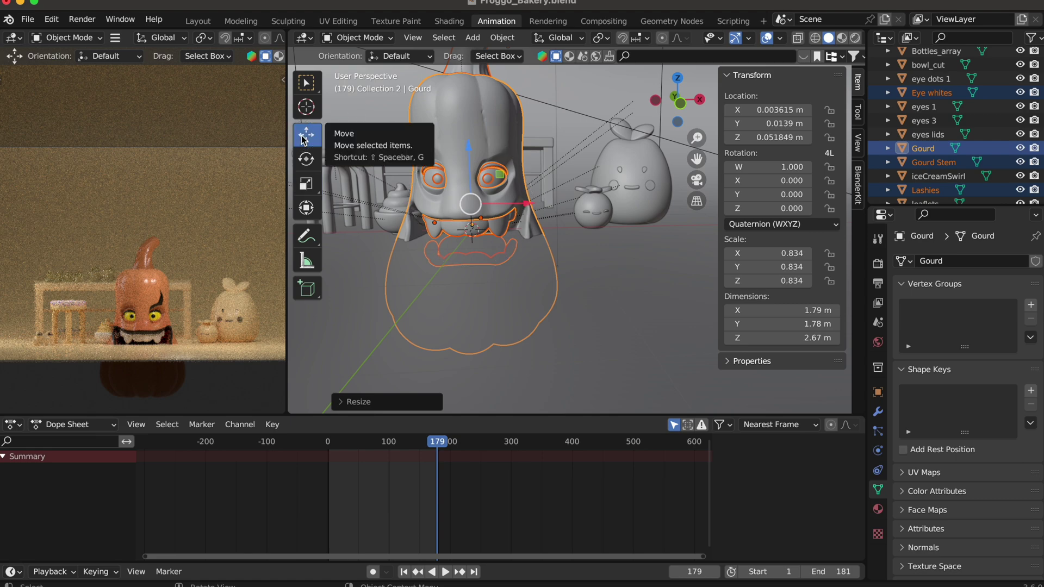
mouse_move(468, 140)
mouse_down()
mouse_move(443, 407)
mouse_move(436, 397)
mouse_up()
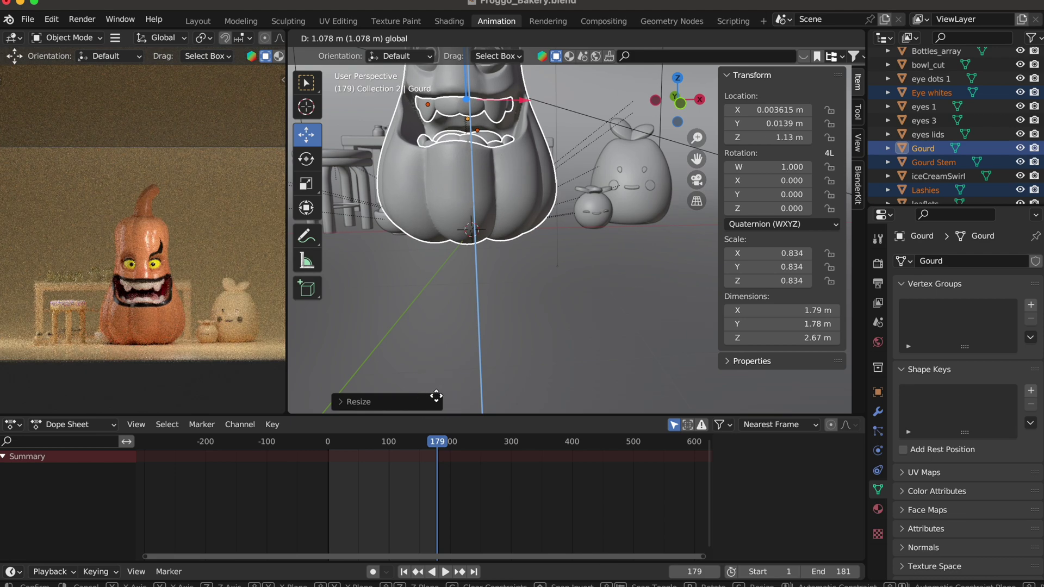
click(436, 398)
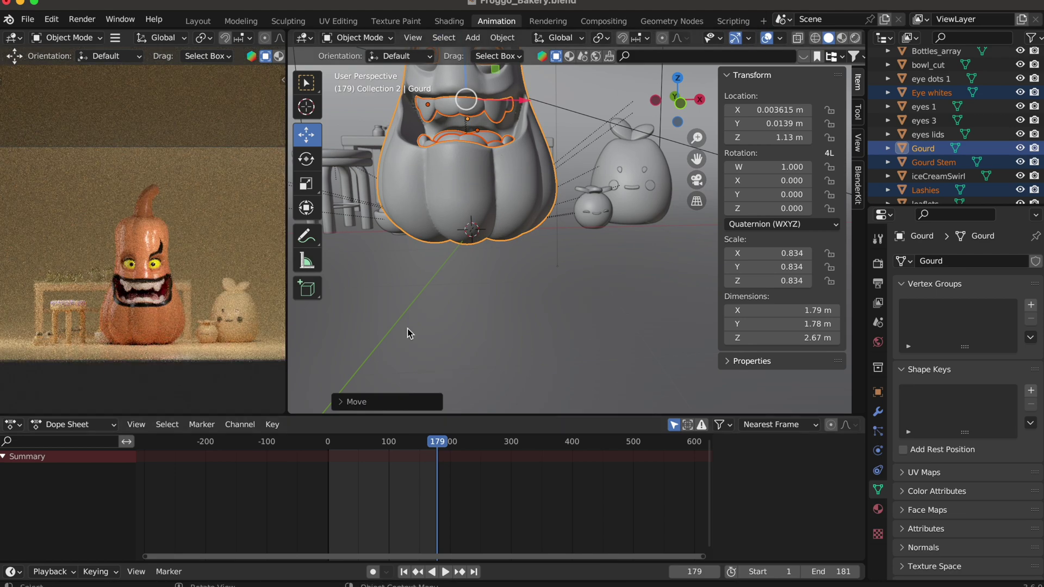
middle_drag(407, 329, 352, 250)
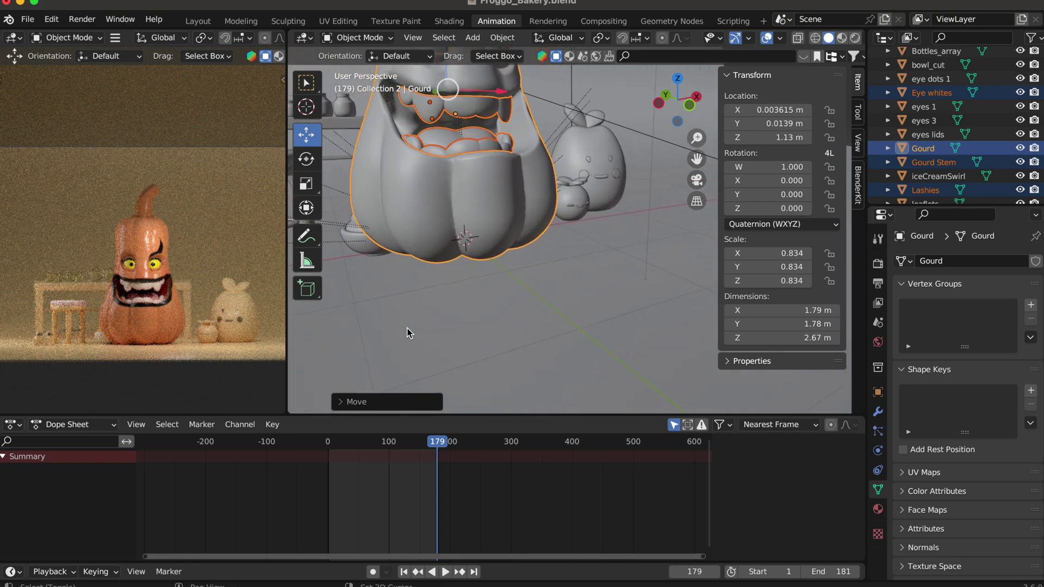
- Select the iceCreamSwirl object and orbit the view around the gourd's base
click(358, 241)
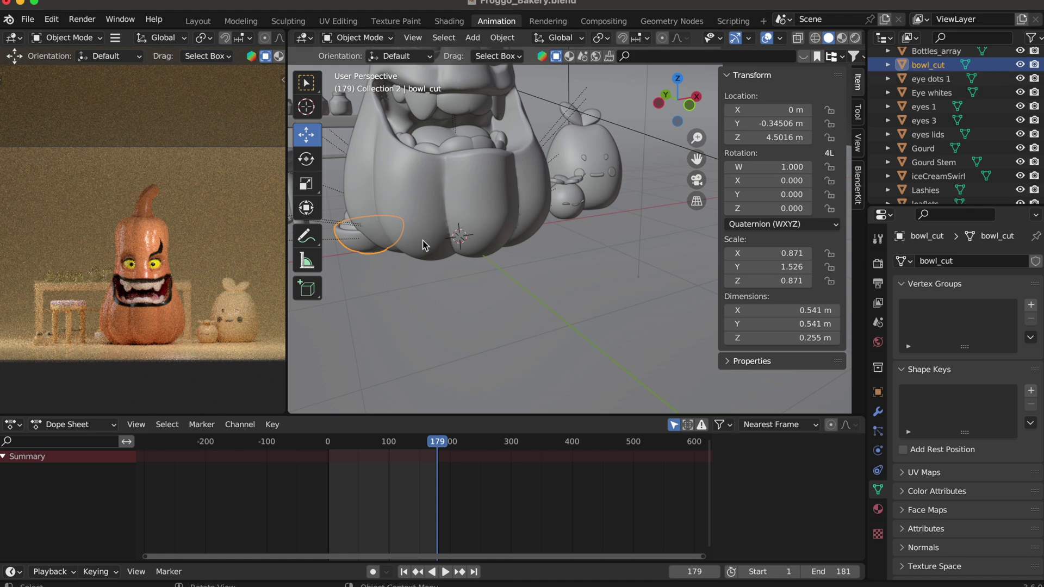
shift+click(349, 228)
middle_drag(405, 244, 434, 248)
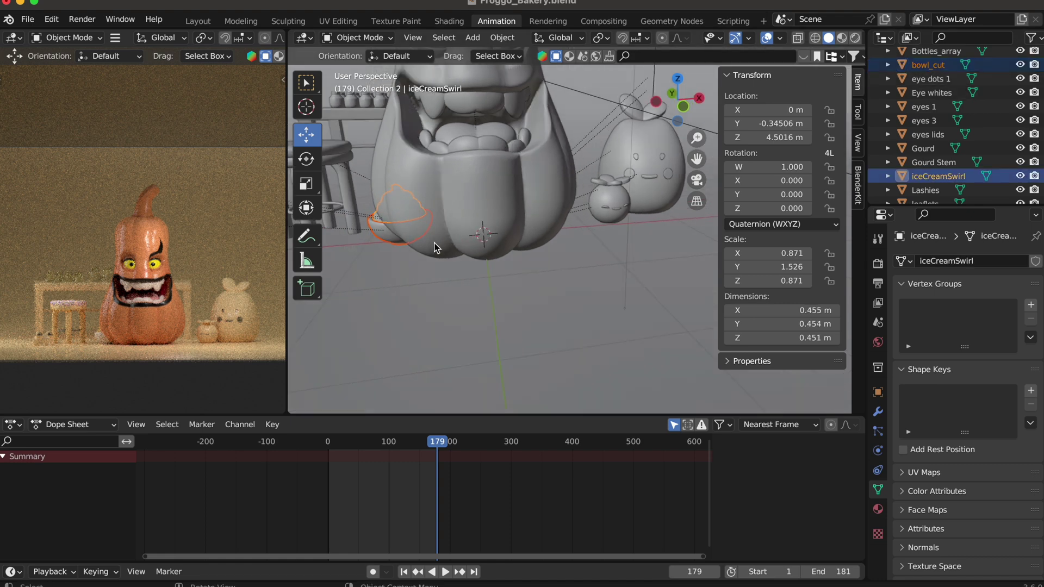
click(307, 207)
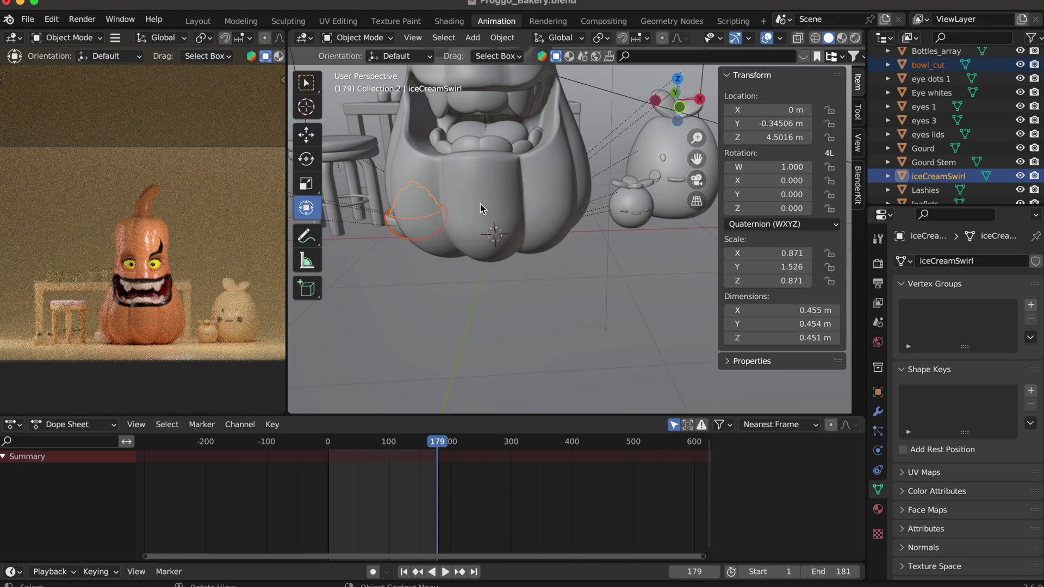
middle_drag(480, 204, 481, 203)
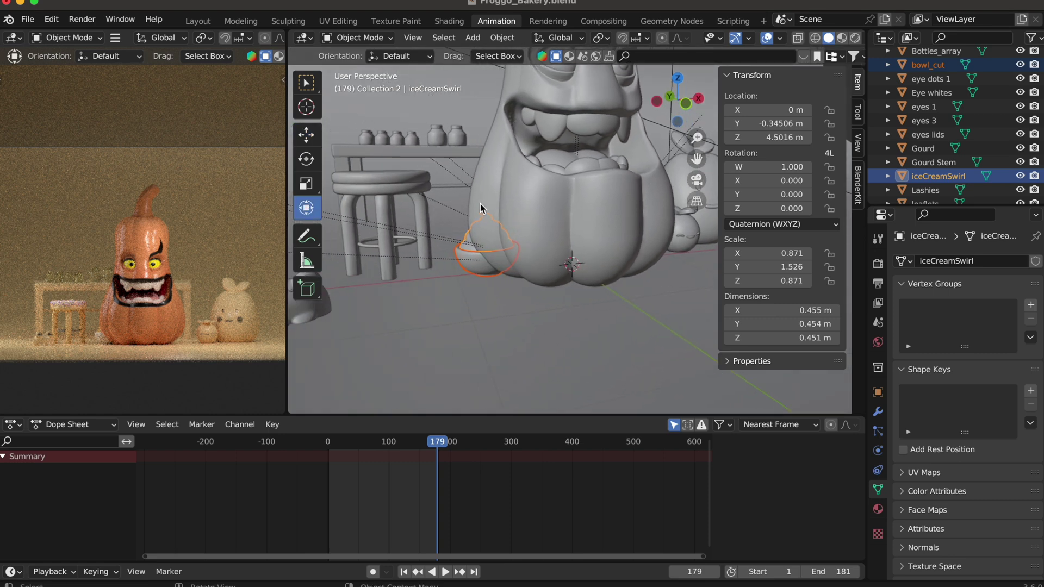
click(304, 140)
middle_drag(555, 260, 539, 285)
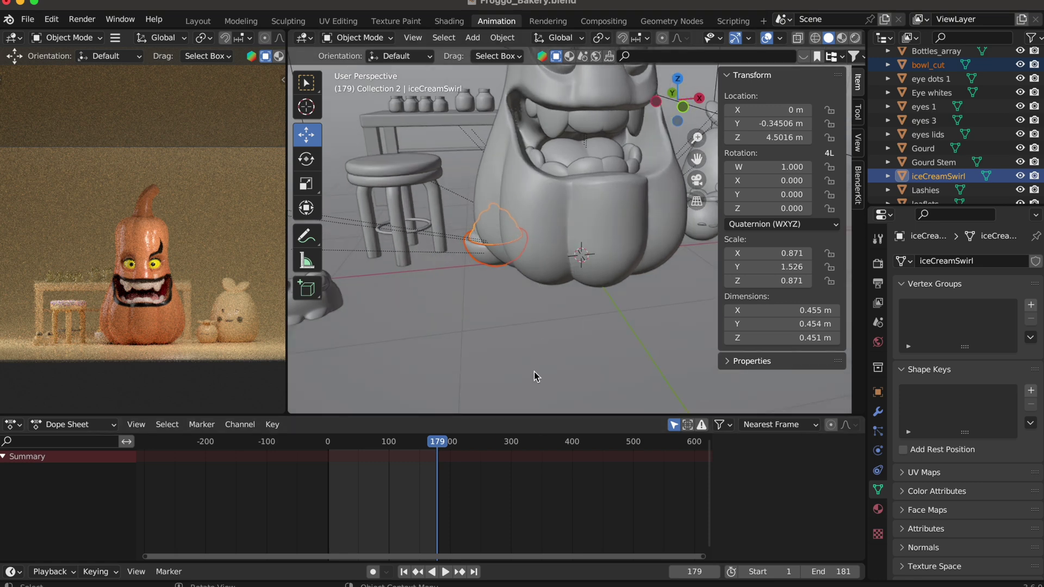
scroll(476, 259, down, 2)
scroll(476, 259, down, 2)
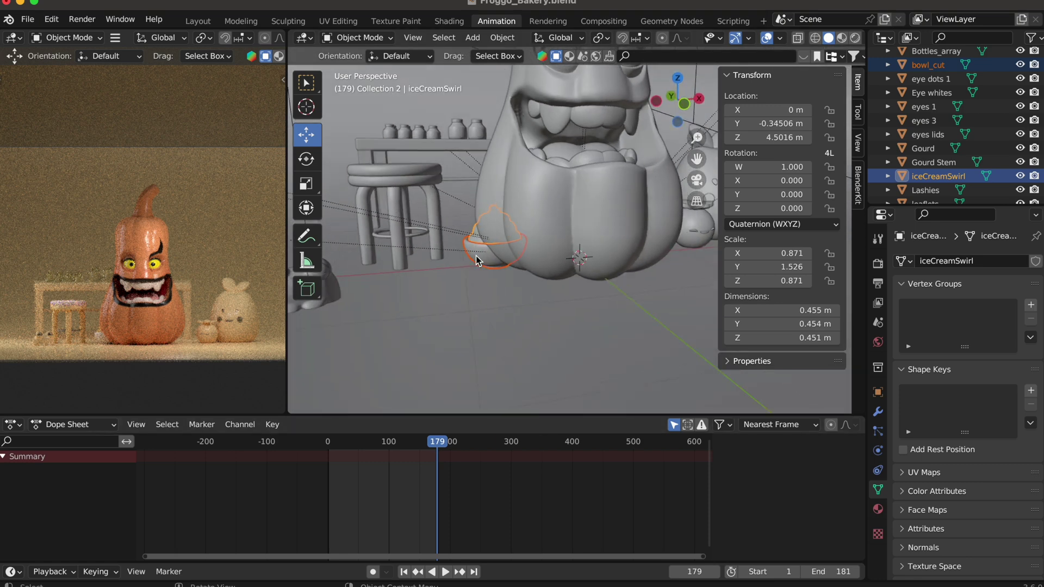
scroll(475, 260, down, 2)
scroll(476, 262, down, 2)
scroll(476, 261, down, 2)
scroll(475, 262, down, 2)
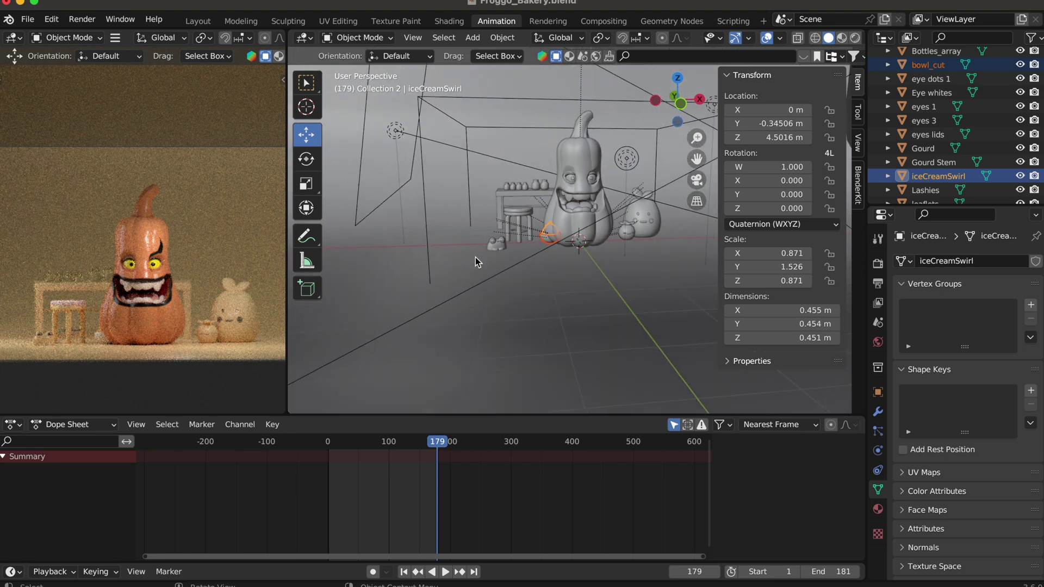
scroll(475, 261, down, 2)
scroll(476, 261, down, 2)
scroll(476, 261, down, 2)
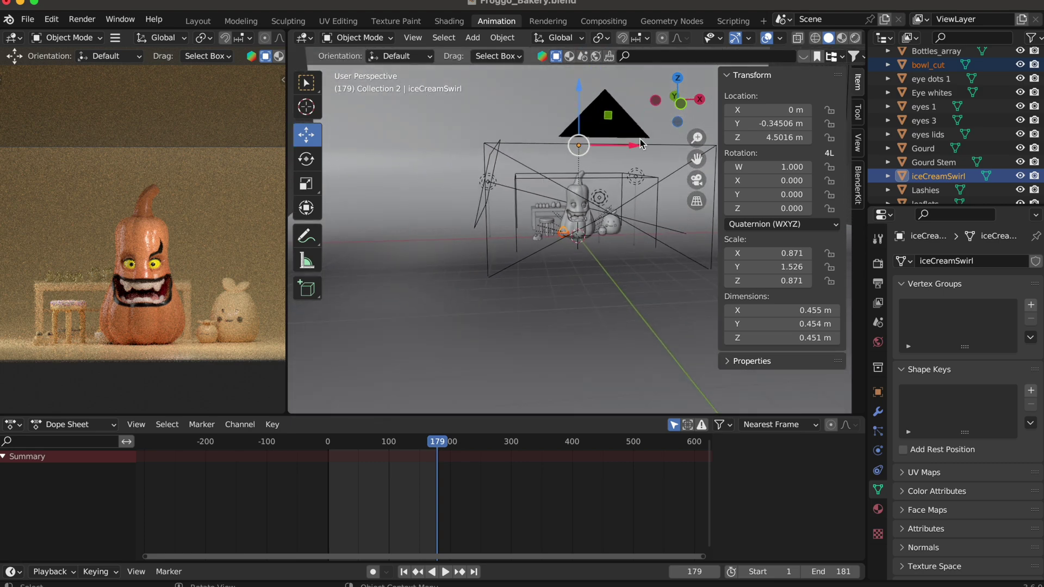
- Slide the ice cream swirl along X, then Y, in front of the stool
drag(633, 150, 608, 150)
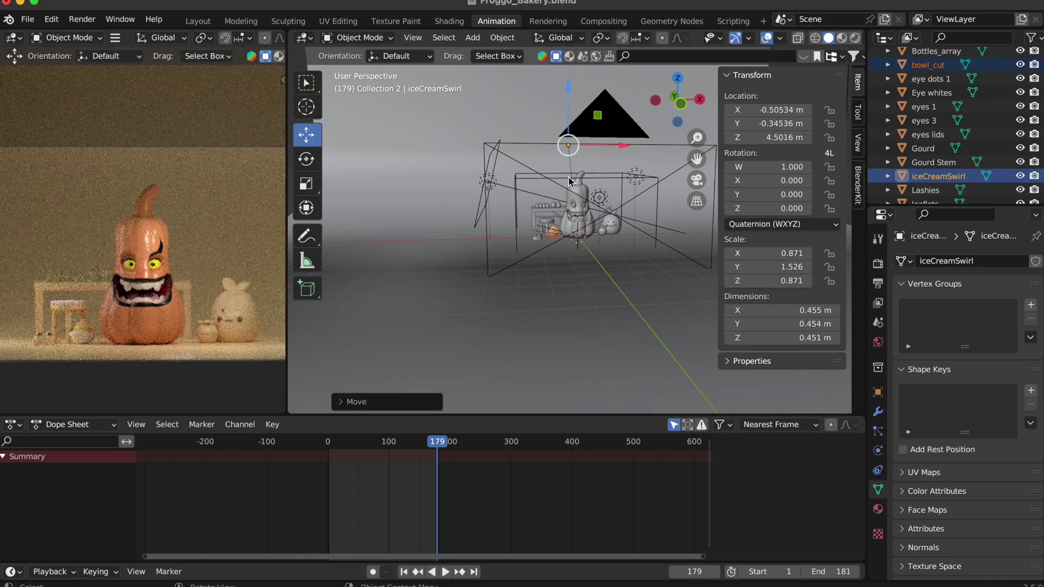
middle_drag(608, 150, 569, 182)
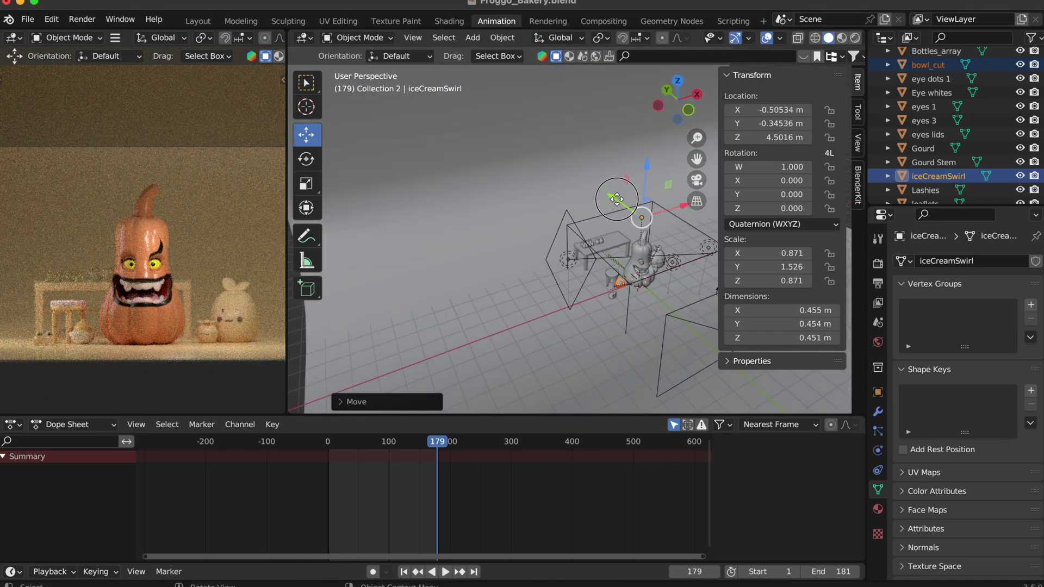
drag(614, 200, 621, 203)
middle_drag(582, 254, 582, 259)
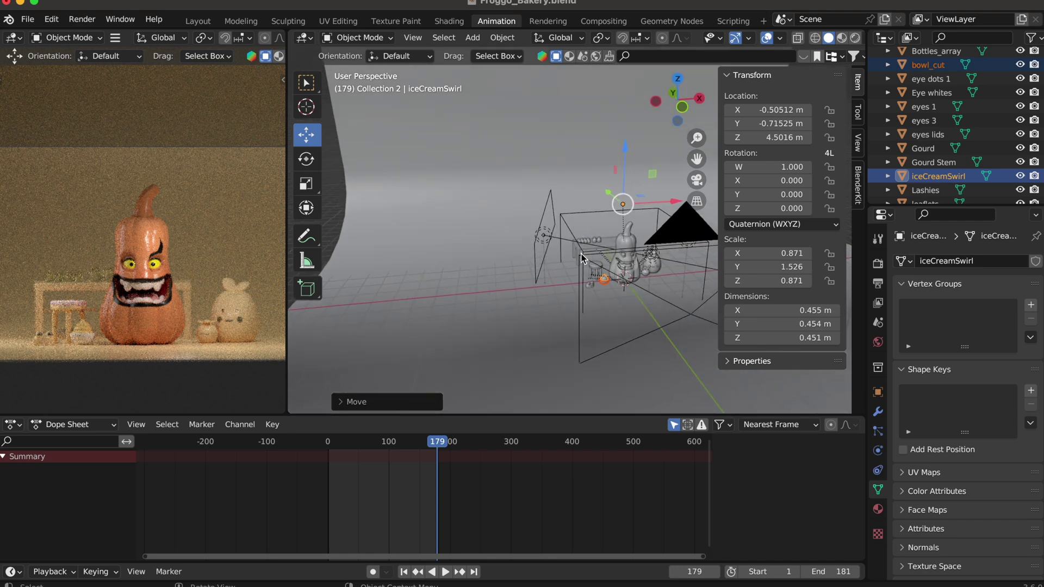
scroll(581, 260, right, 3)
scroll(582, 260, right, 2)
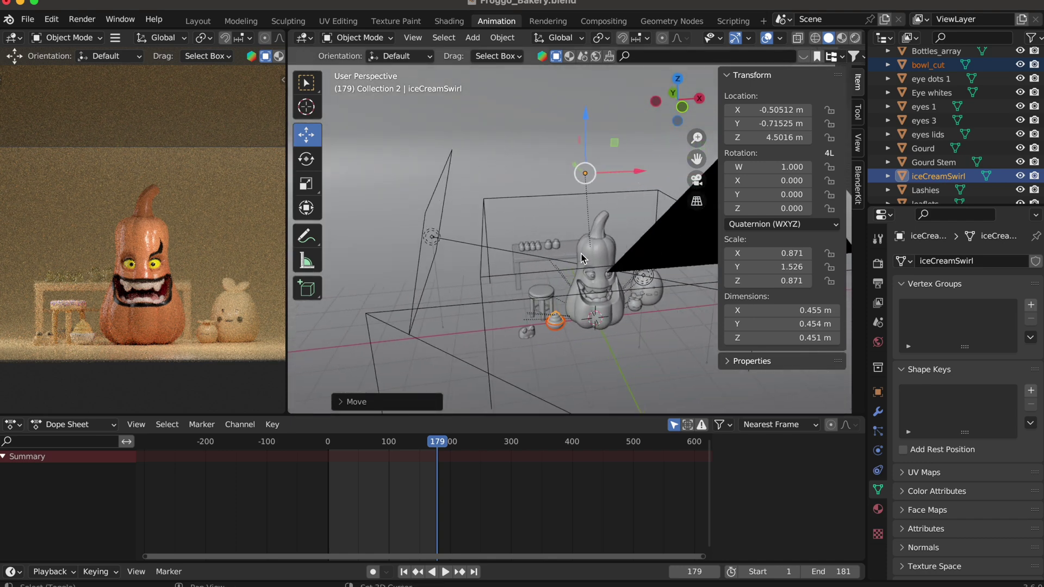
scroll(582, 260, right, 3)
scroll(582, 260, up, 3)
scroll(582, 259, up, 2)
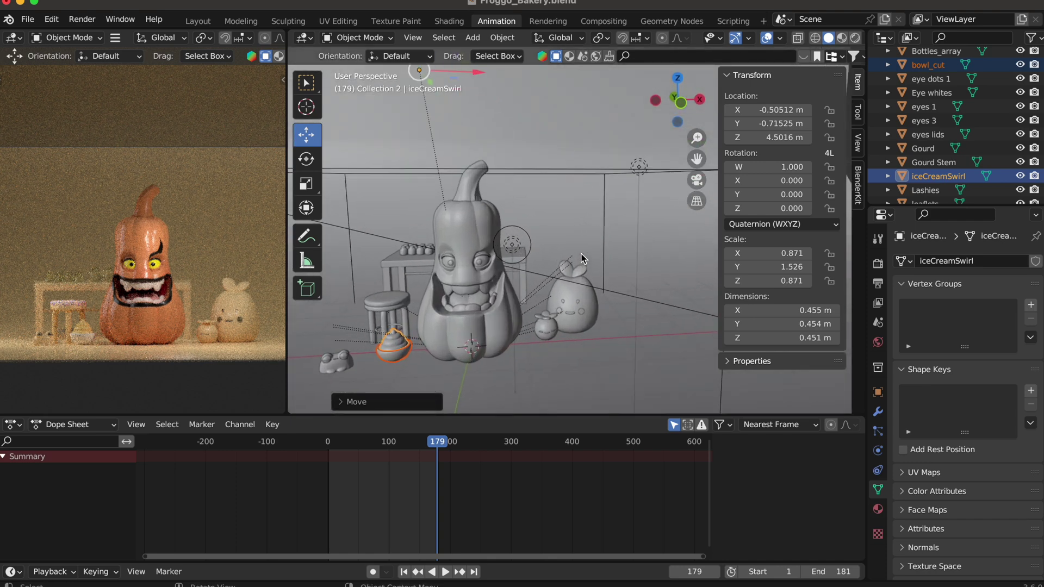
scroll(582, 259, up, 2)
scroll(581, 260, right, 2)
scroll(582, 260, down, 5)
scroll(582, 260, up, 5)
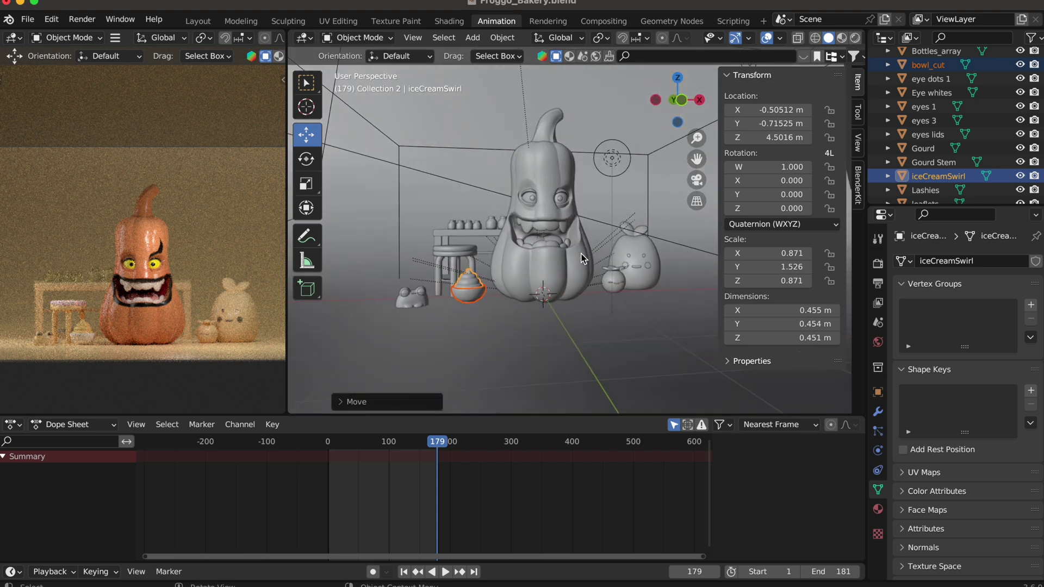
scroll(582, 259, left, 2)
scroll(582, 260, right, 2)
scroll(582, 259, up, 2)
scroll(582, 260, up, 2)
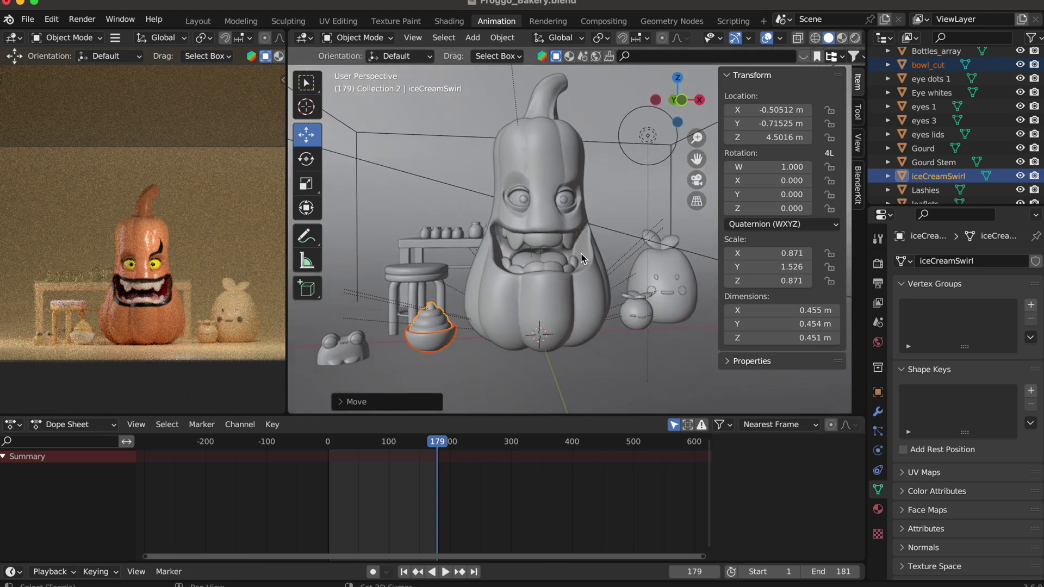
scroll(582, 259, up, 2)
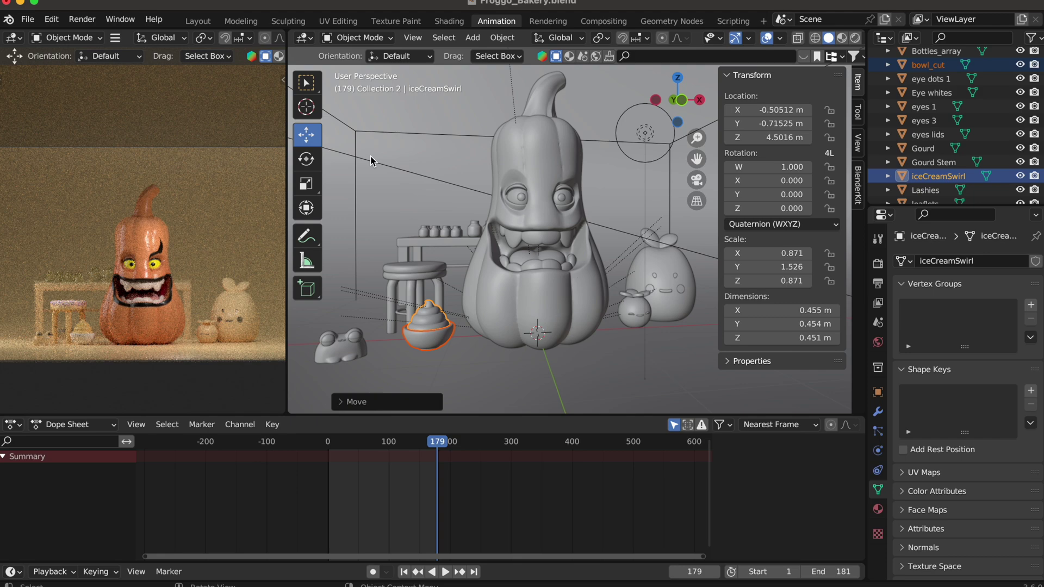
- Save the Froggo Bakery scene under the new name Gourdo.blend
click(27, 17)
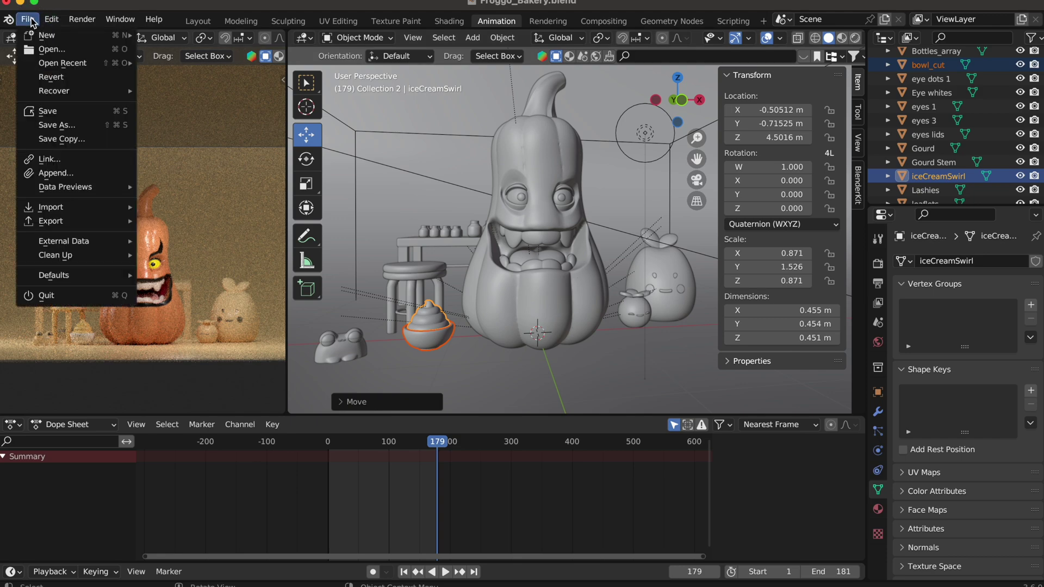
click(57, 124)
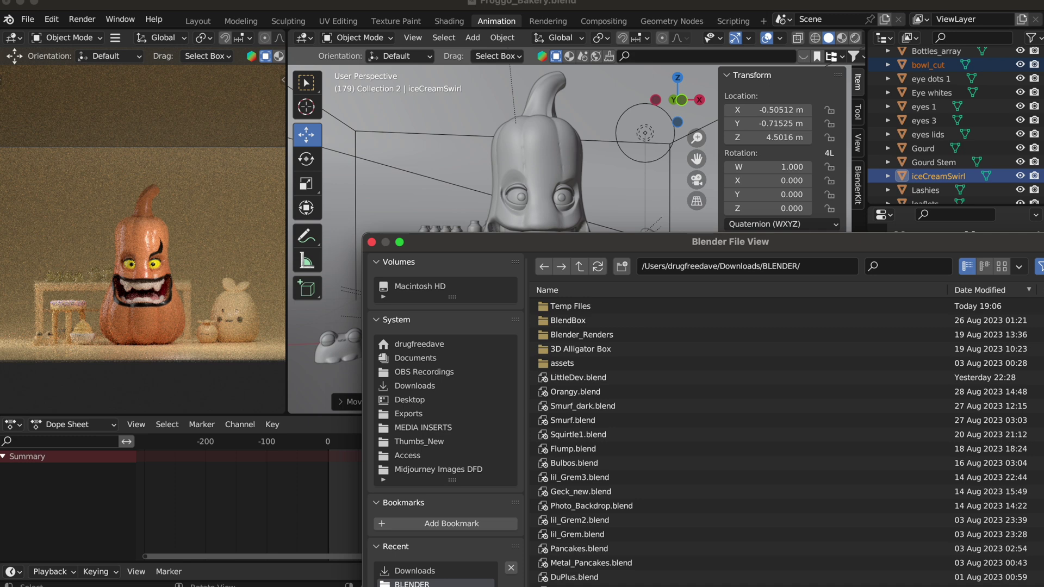
key(Return)
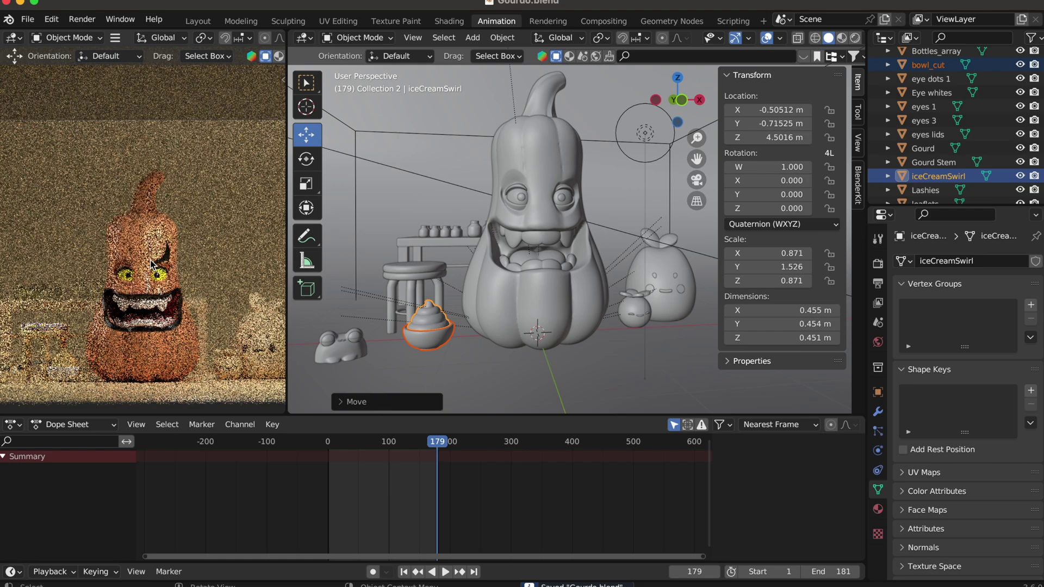
scroll(151, 264, up, 2)
scroll(150, 260, up, 2)
shift+middle_drag(151, 261, 150, 214)
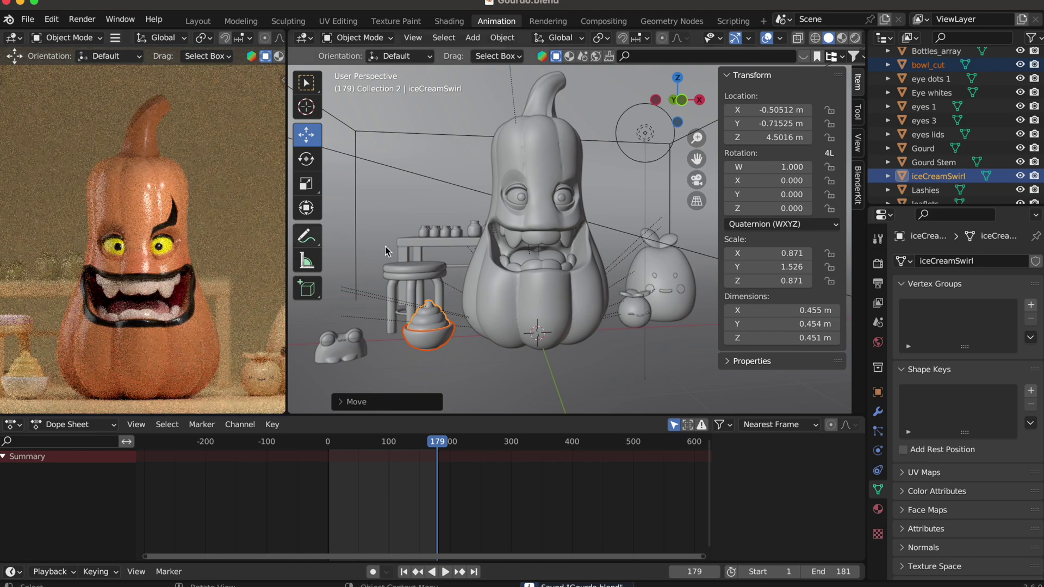
- Raise the gourd material's roughness and give it a faint orange subsurface
click(544, 217)
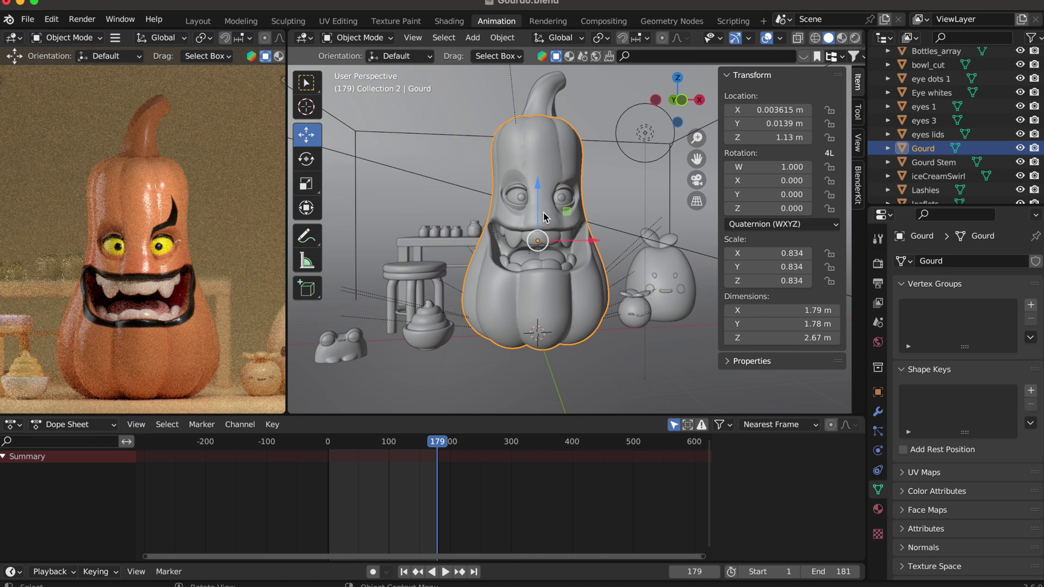
click(877, 508)
scroll(965, 509, down, 3)
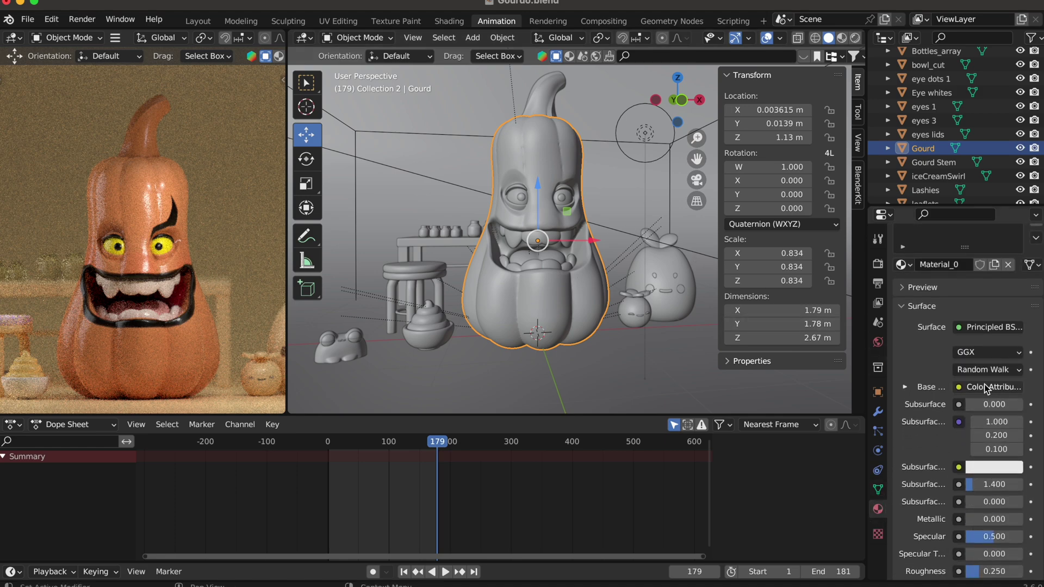
click(985, 384)
drag(985, 569, 1026, 569)
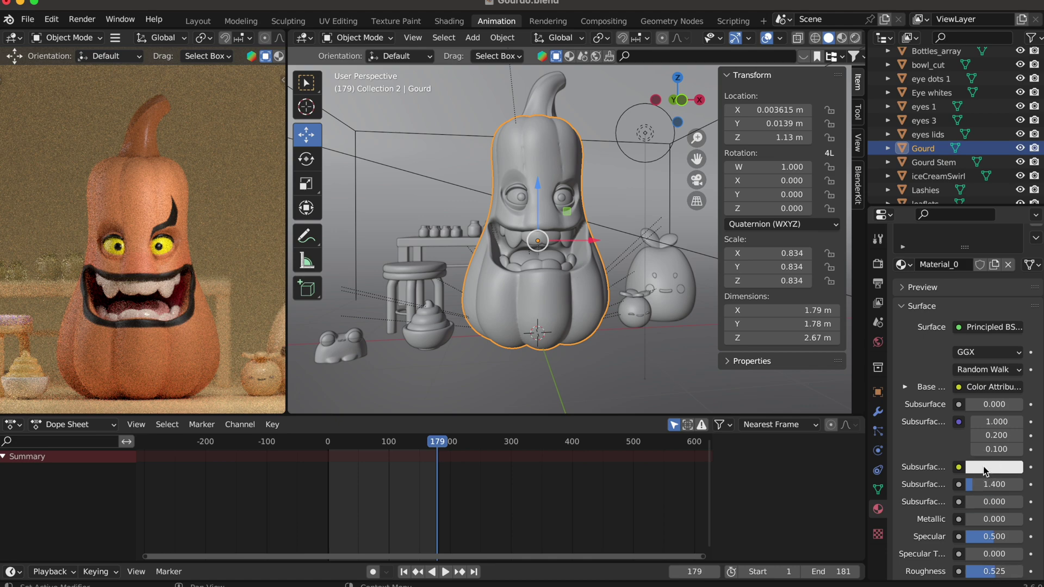
click(984, 469)
click(939, 350)
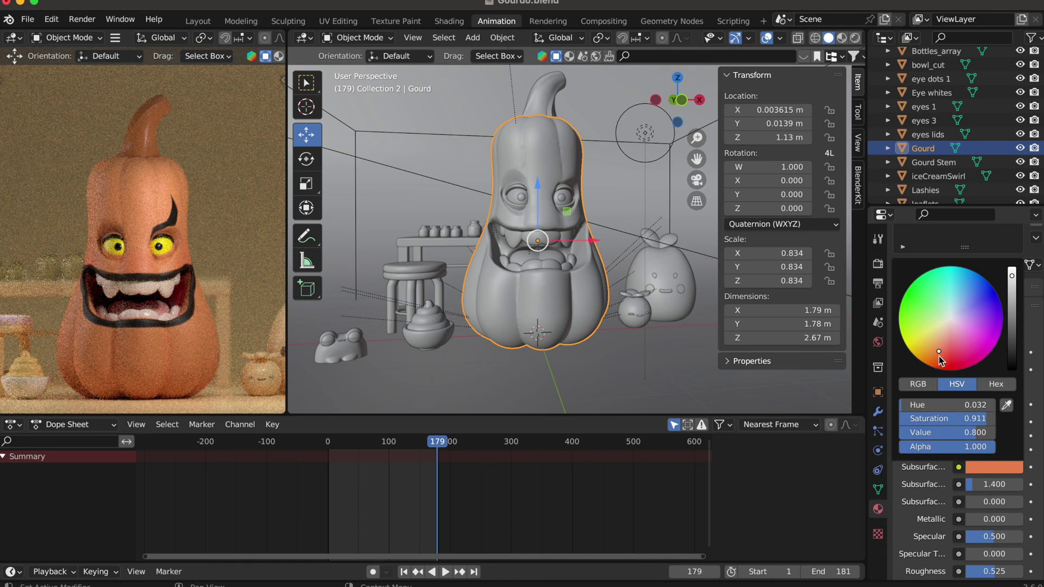
drag(940, 356, 906, 361)
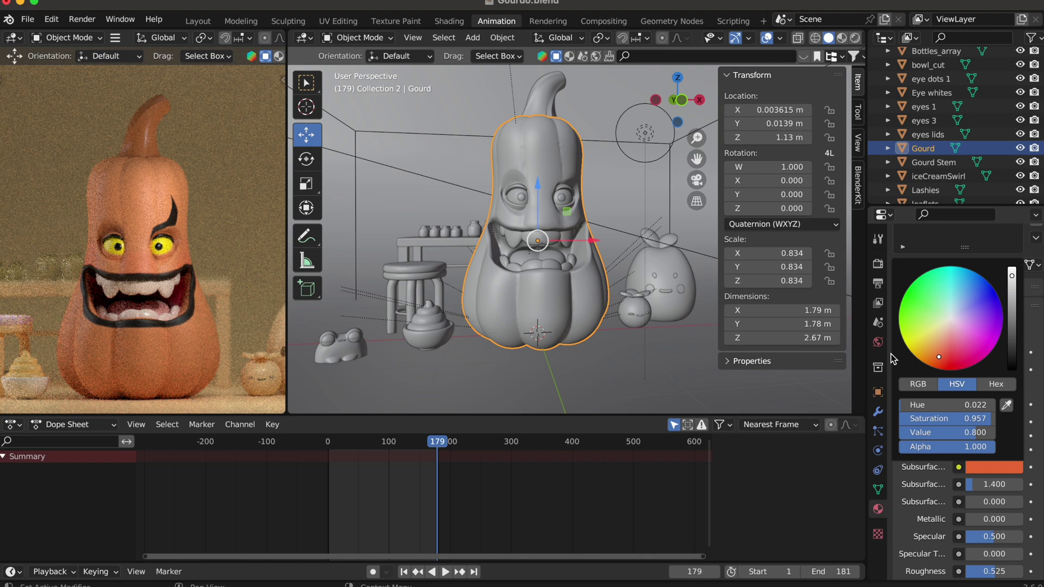
drag(970, 404, 987, 404)
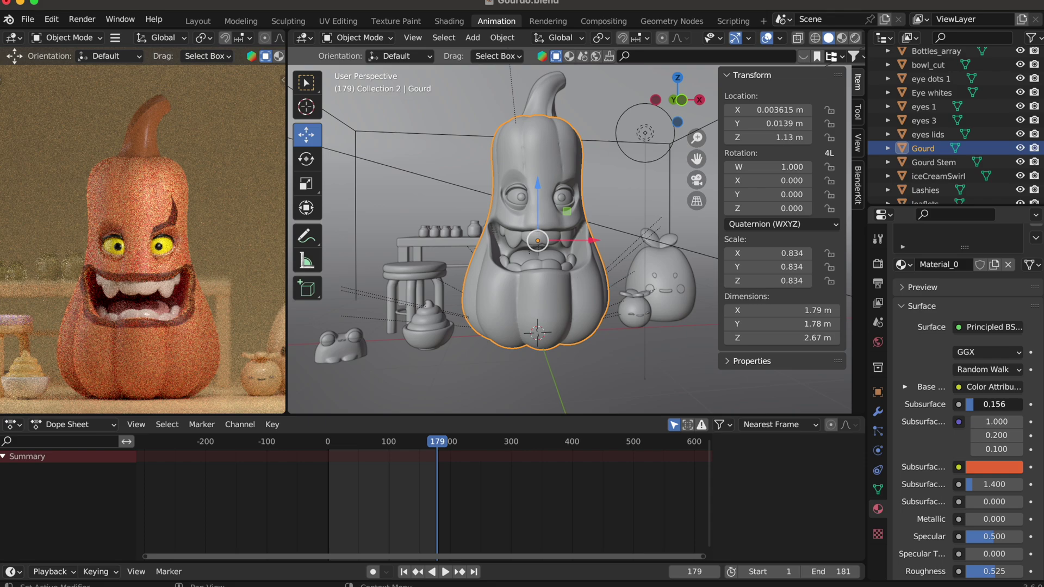
drag(987, 403, 969, 404)
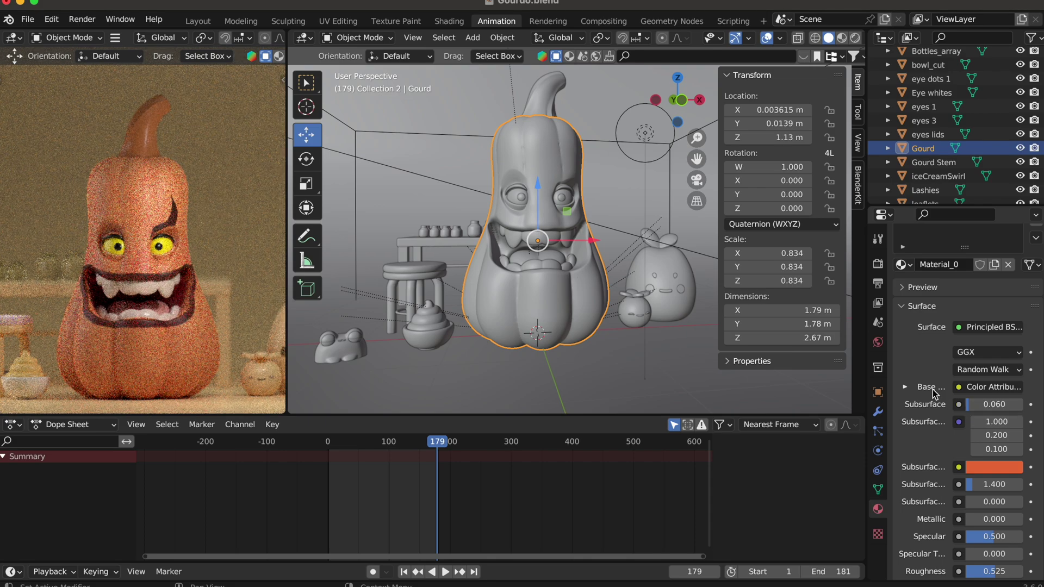
- Raise roughness on the eyelash and gourd stem materials, the stem to about 0.49
click(162, 236)
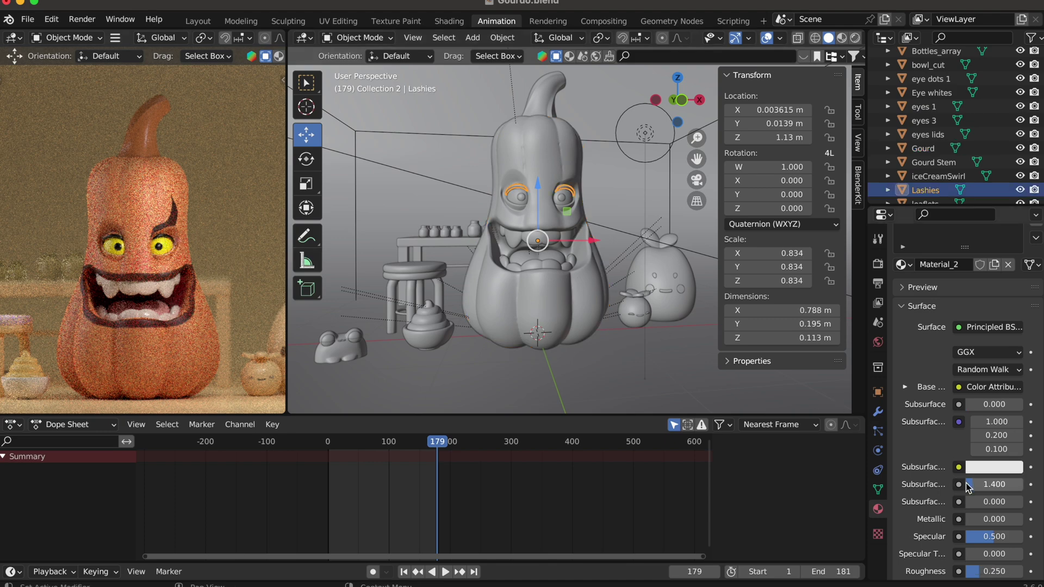
scroll(981, 501, down, 3)
drag(984, 523, 1028, 522)
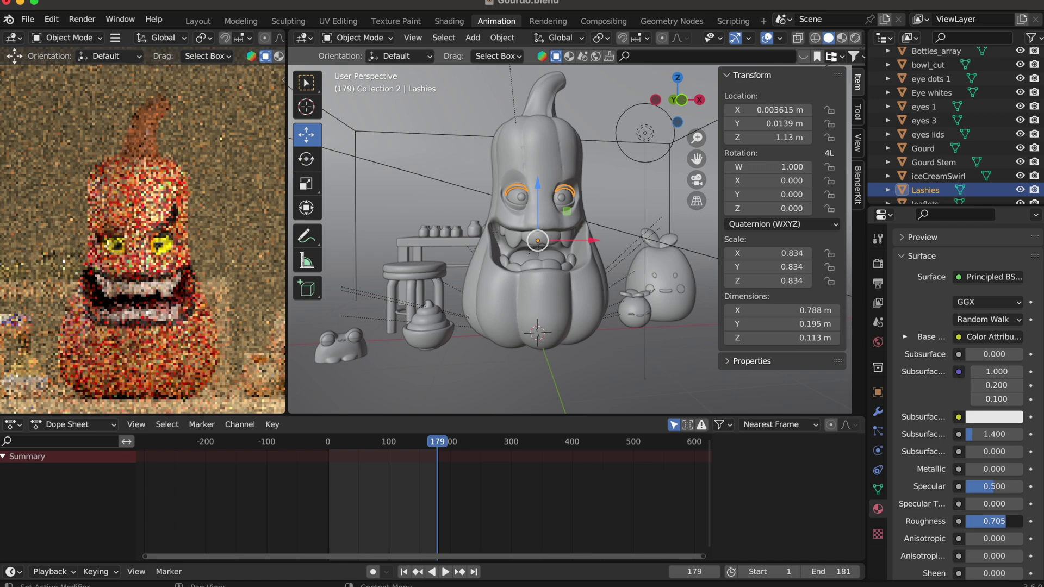
click(545, 97)
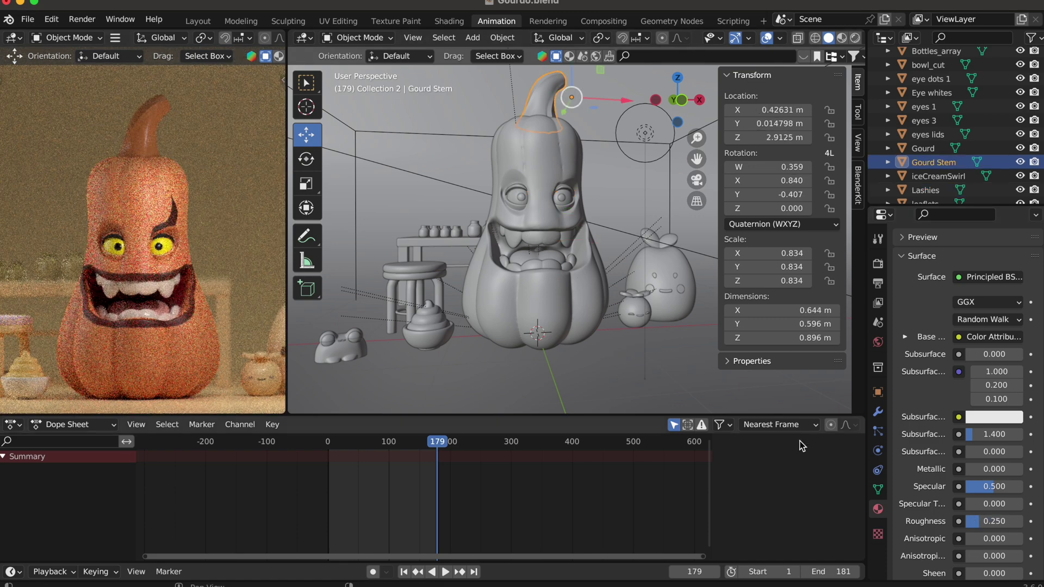
scroll(986, 522, down, 2)
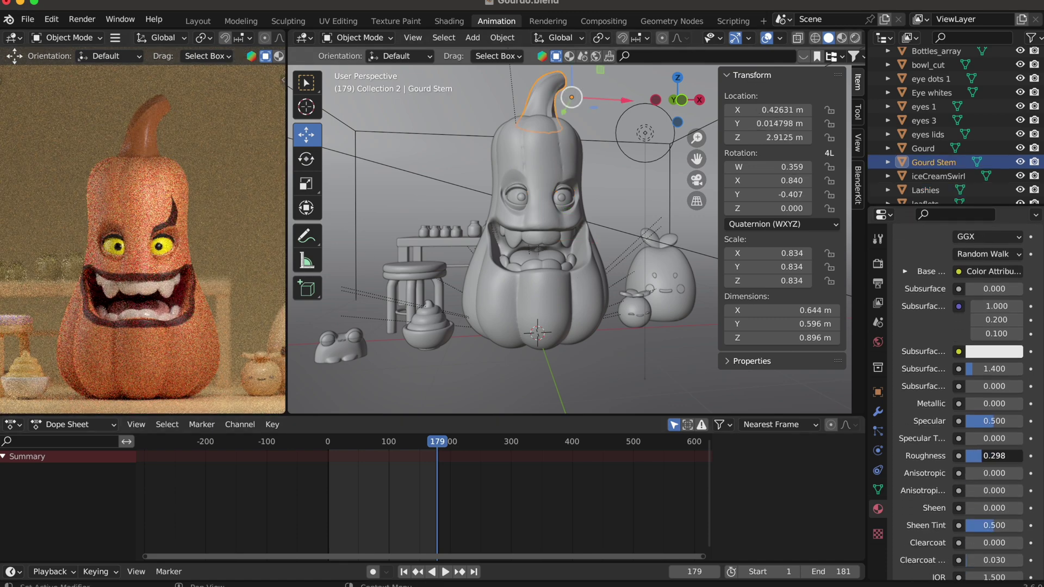
mouse_move(995, 456)
mouse_down()
mouse_move(1024, 456)
mouse_move(989, 457)
mouse_up()
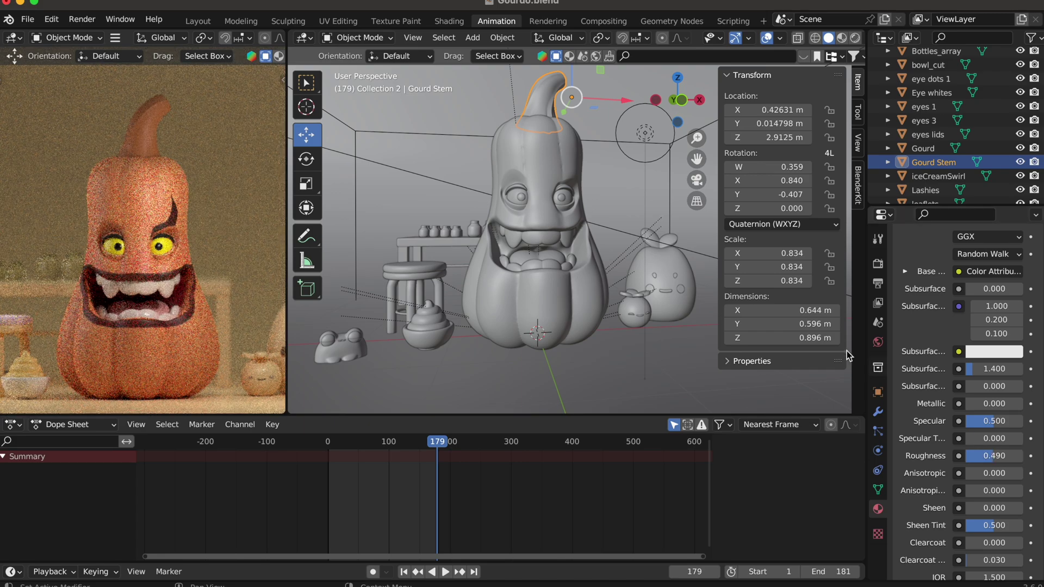
- Set the eye whites' roughness to 0 and lower the teeth's roughness to about 0.08
click(169, 247)
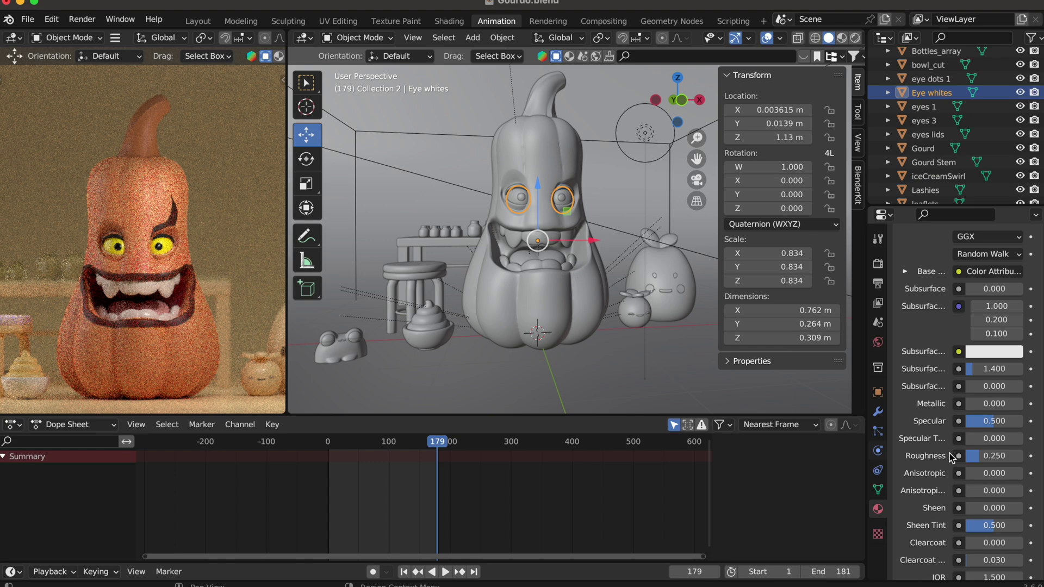
drag(979, 456, 955, 455)
click(564, 201)
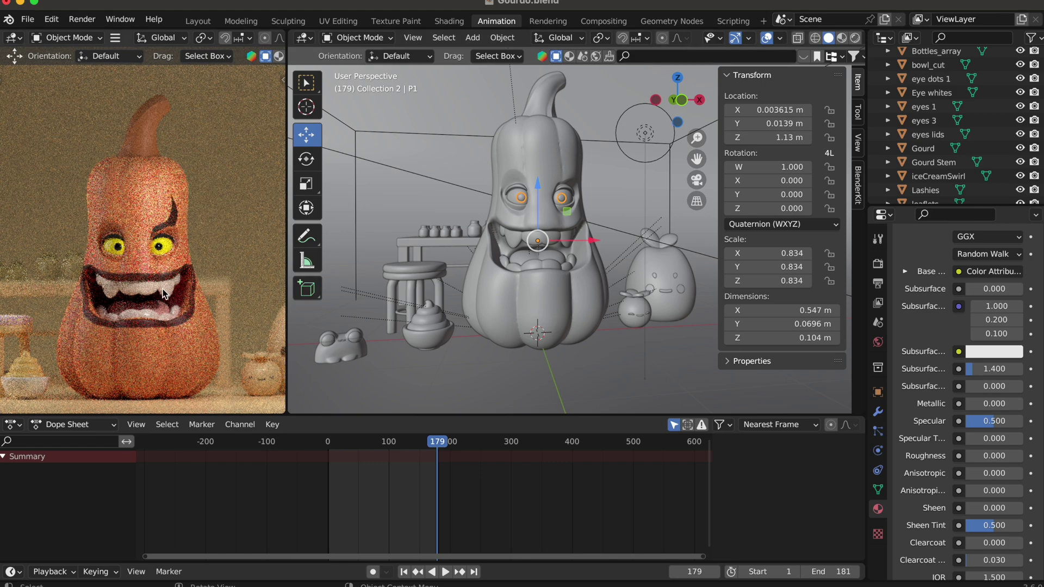
click(539, 249)
click(980, 456)
text(0.19)
key(Return)
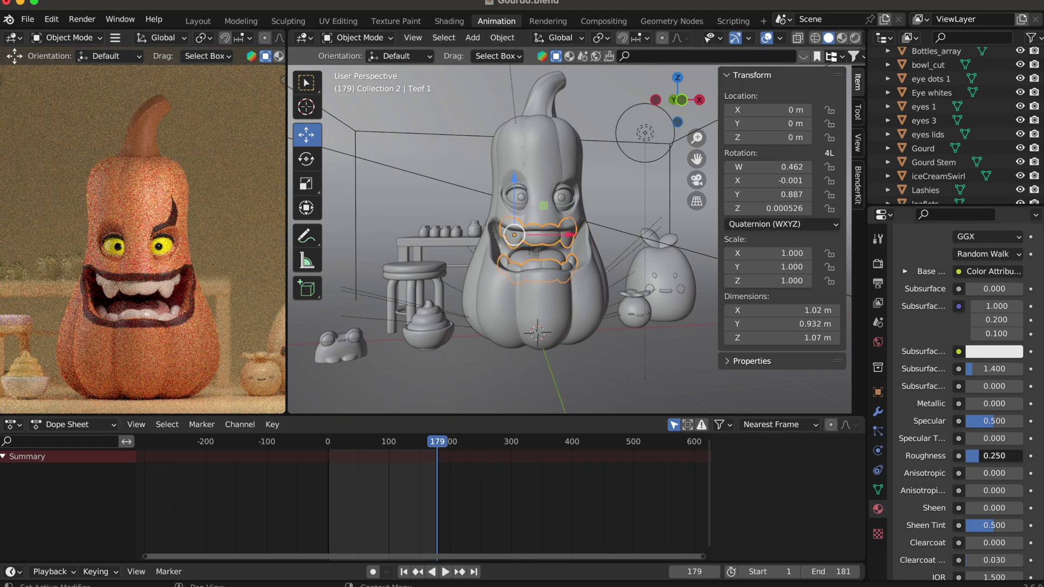
drag(994, 457, 987, 456)
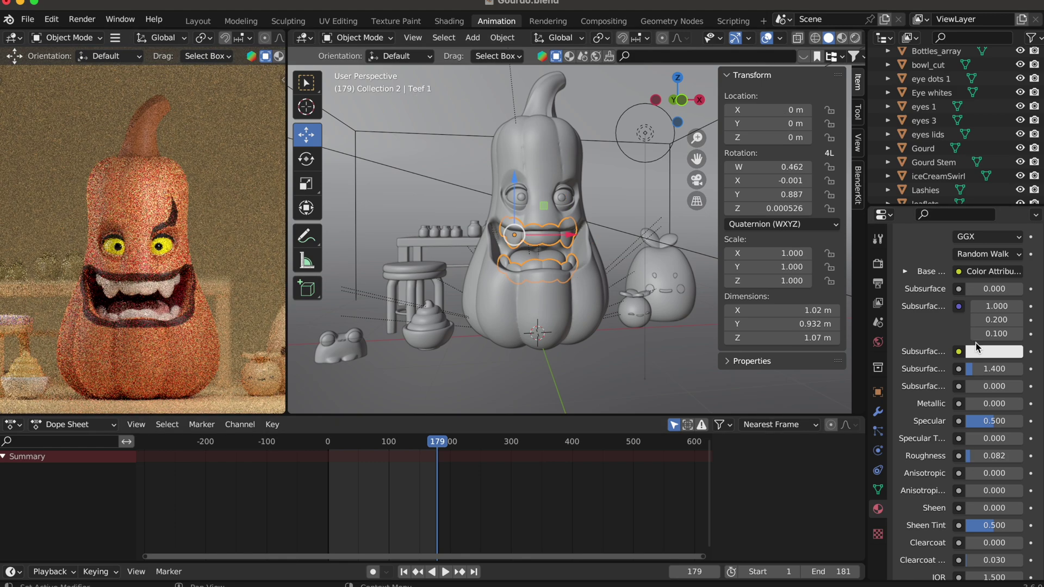
- Give the teeth an orange subsurface of about 0.108 with zeroed radius values
click(979, 351)
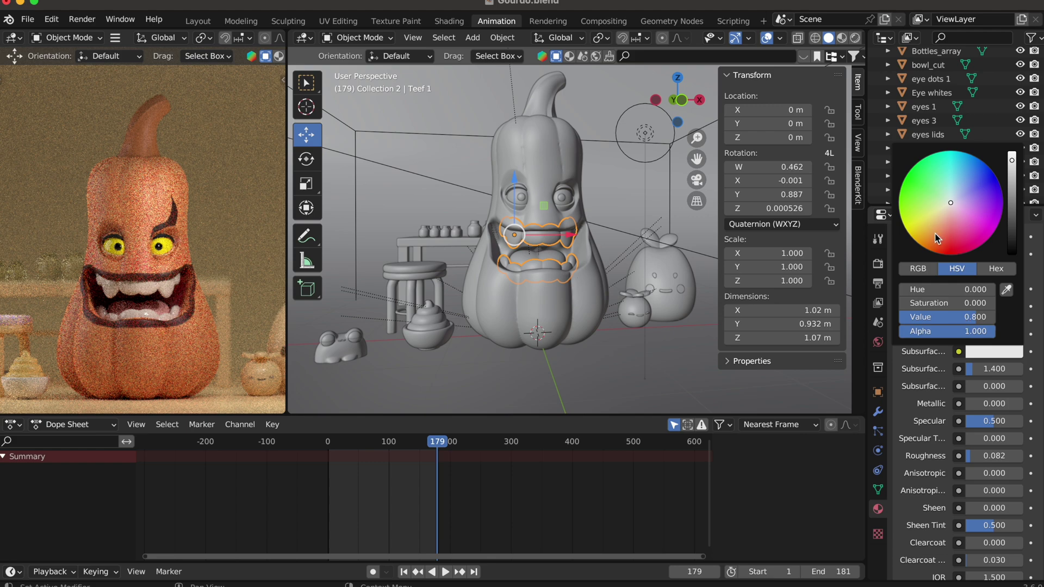
click(935, 238)
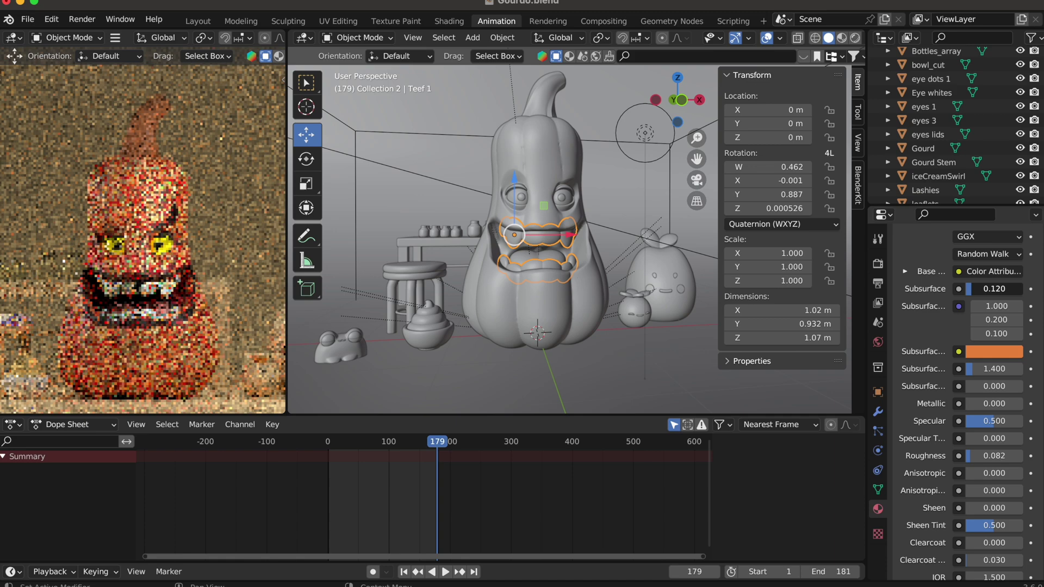
drag(993, 288, 1013, 289)
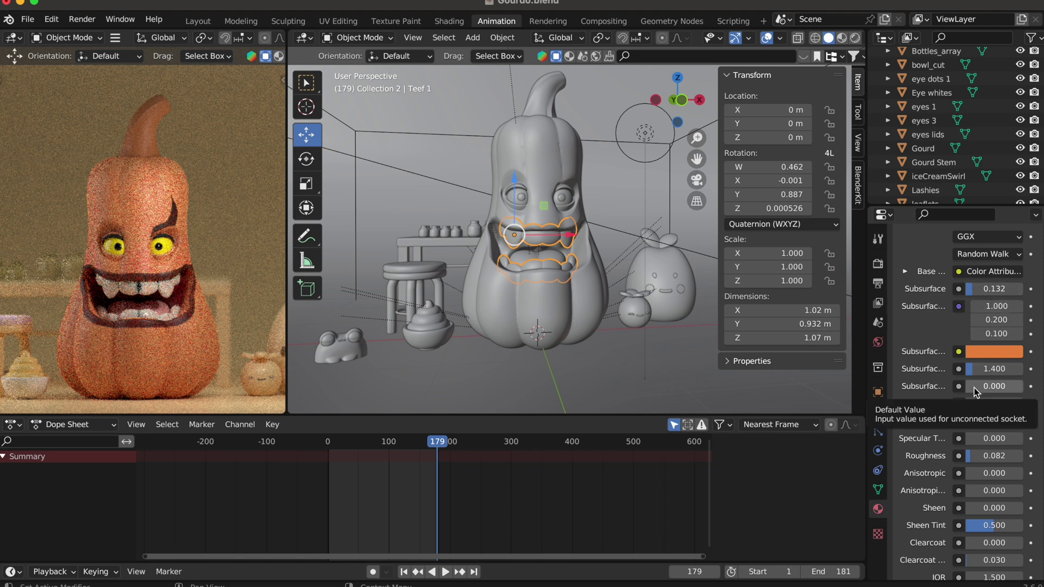
double_click(987, 307)
text(0)
key(Return)
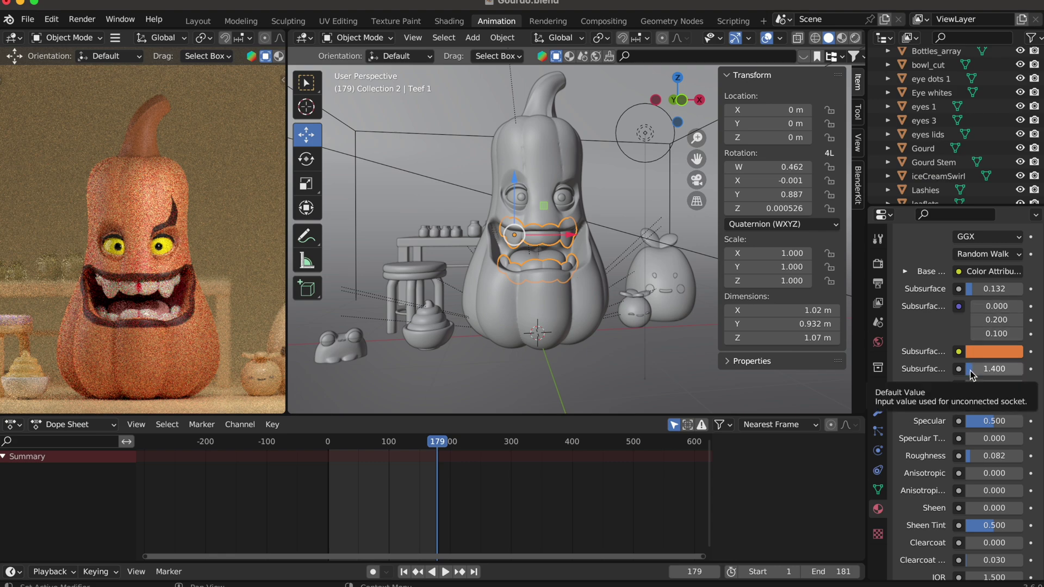
drag(970, 371, 993, 372)
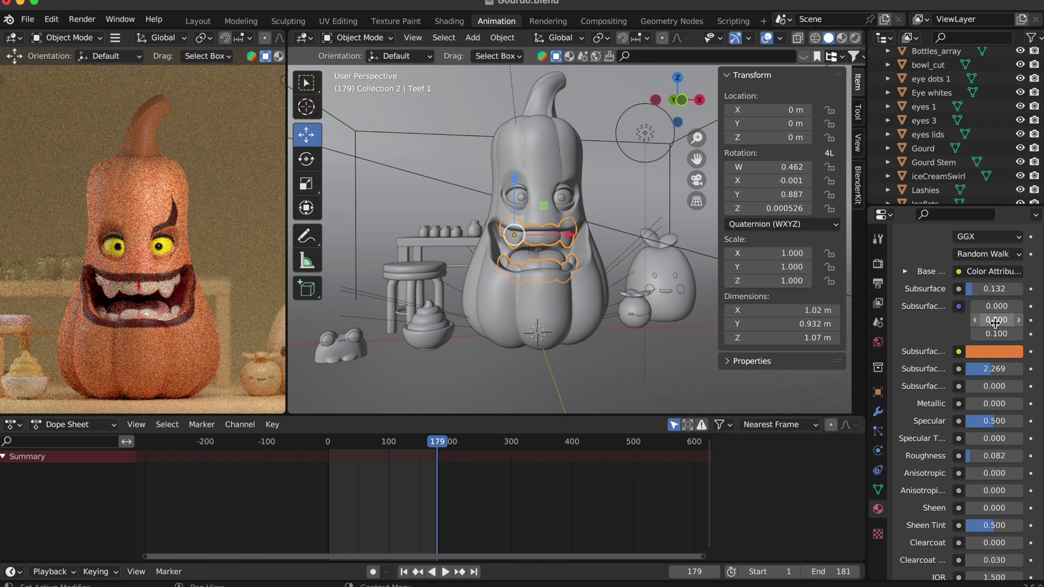
key(BackSpace)
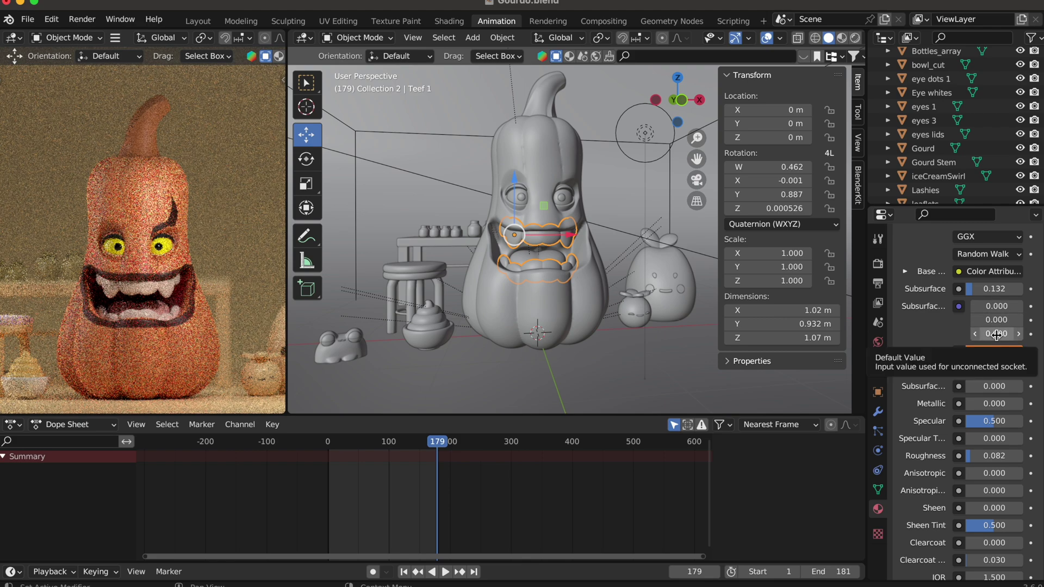
click(995, 288)
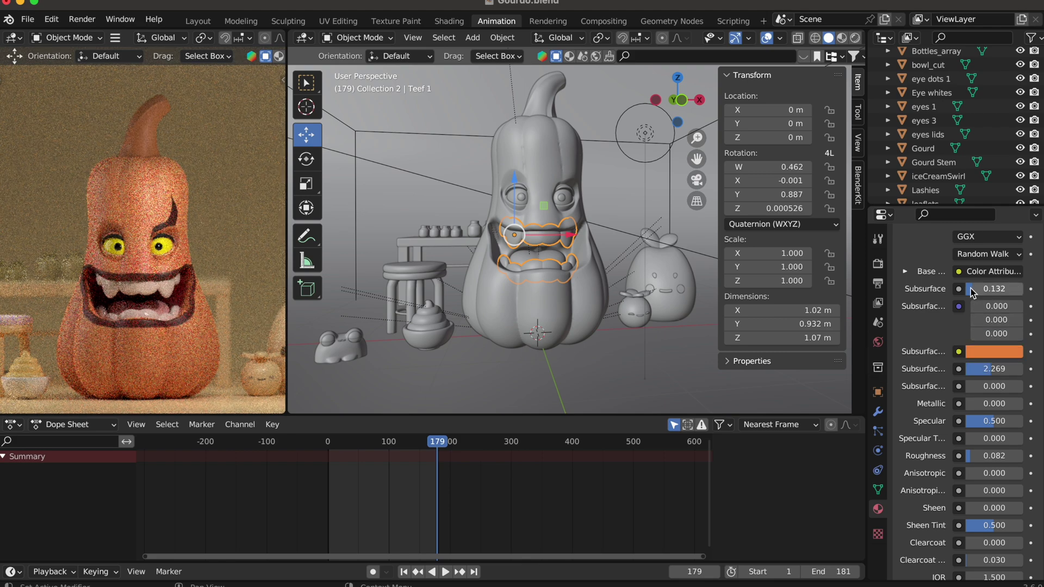
text(0.311)
key(Return)
drag(995, 289, 975, 289)
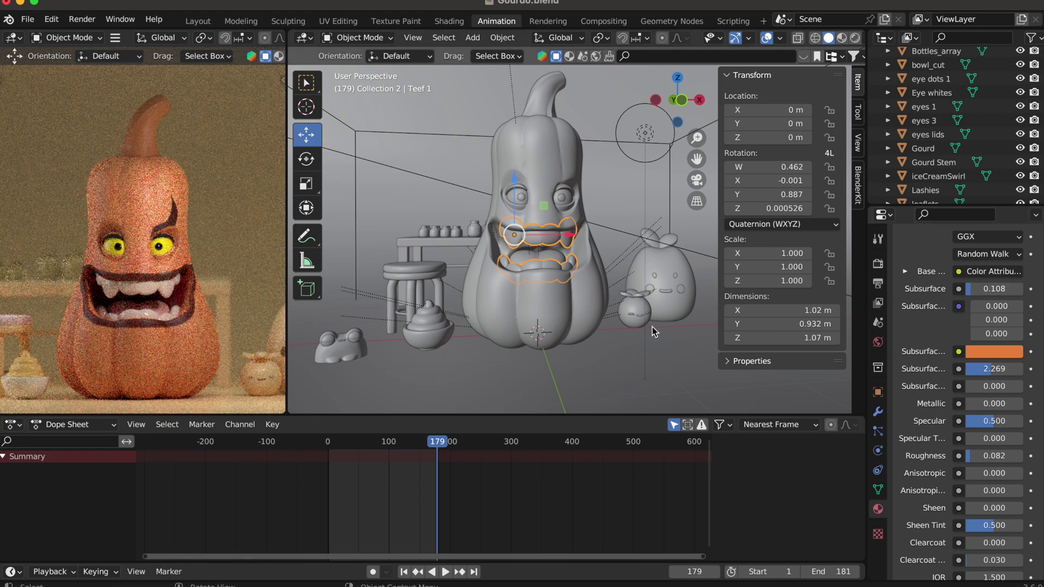
- Rename the gourd's Material_0 material to A_OrangePump
click(160, 305)
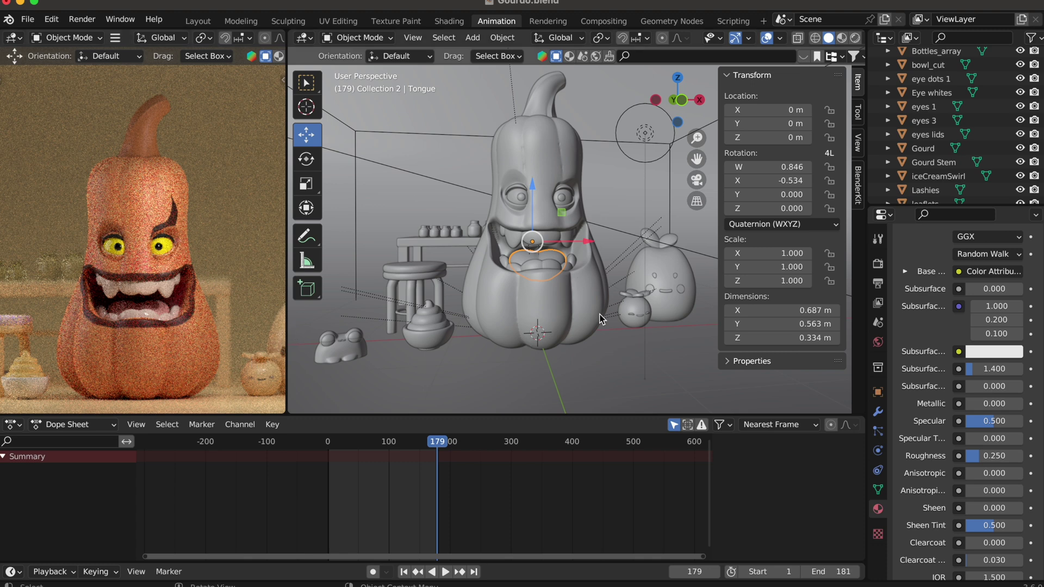
click(639, 274)
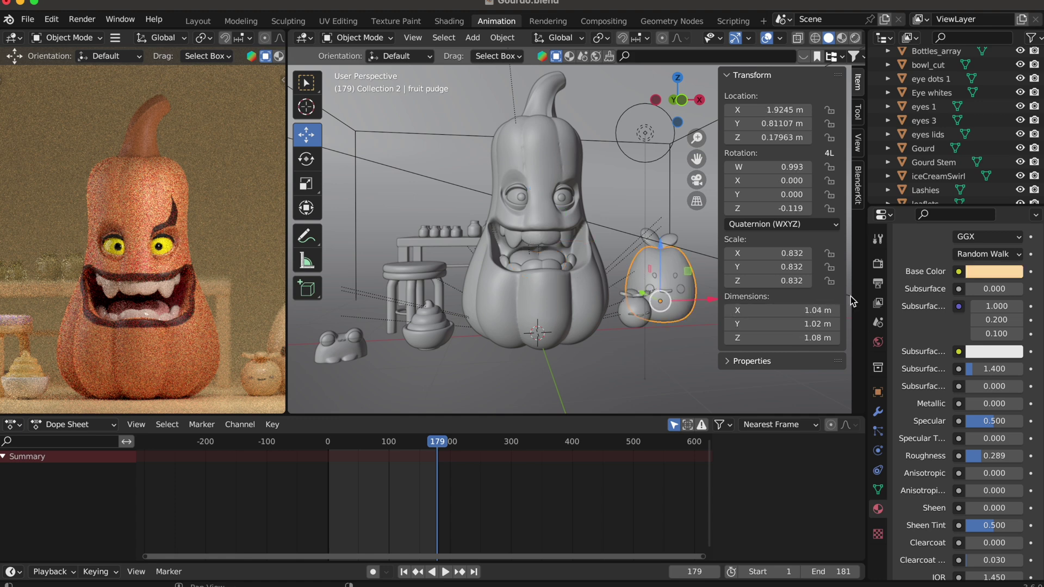
click(588, 282)
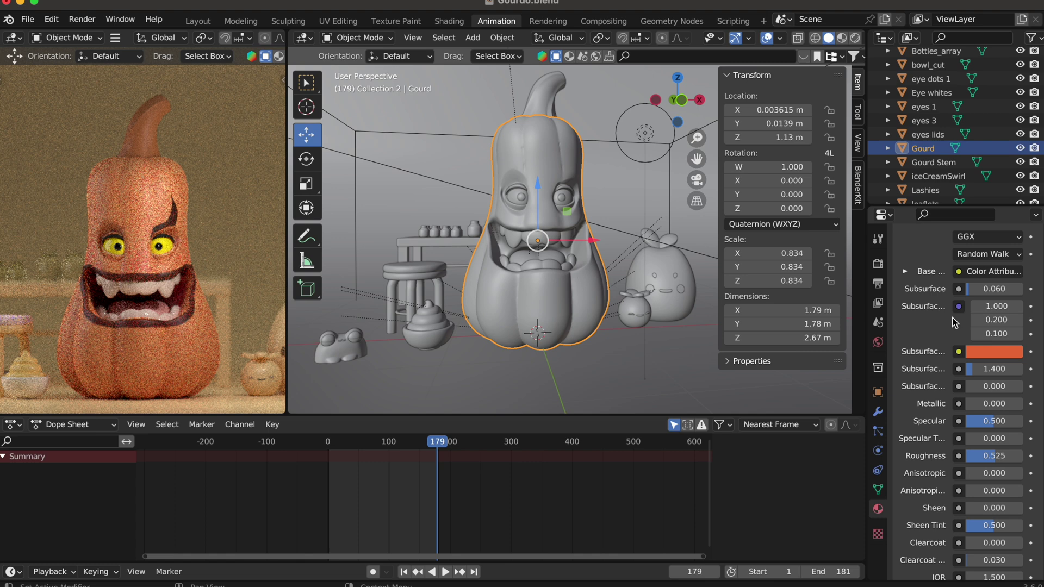
scroll(953, 323, up, 5)
click(938, 319)
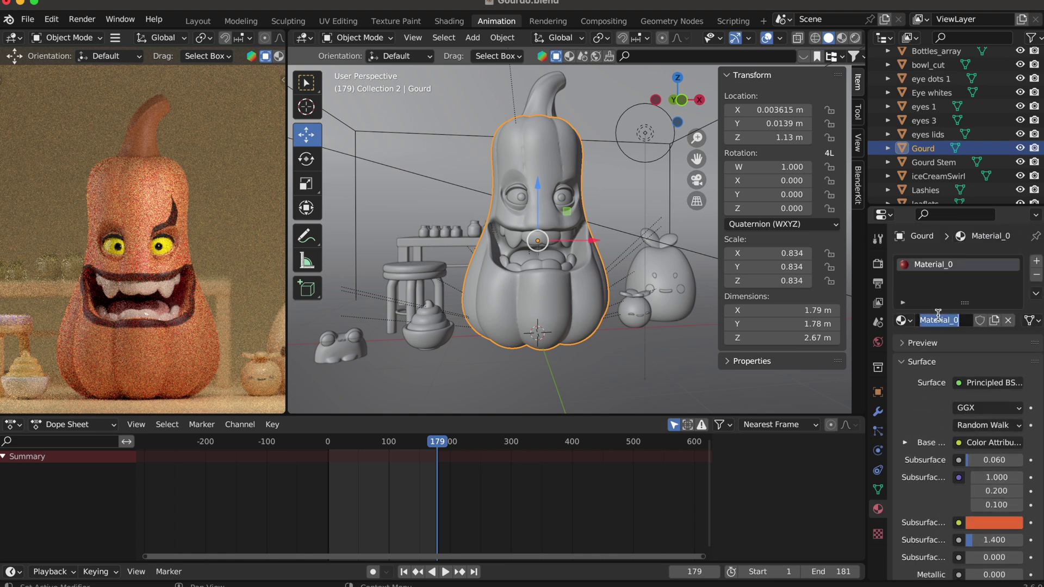
text(A)
key(BackSpace)
text(_)
text(Ora)
text(ngePump)
key(Return)
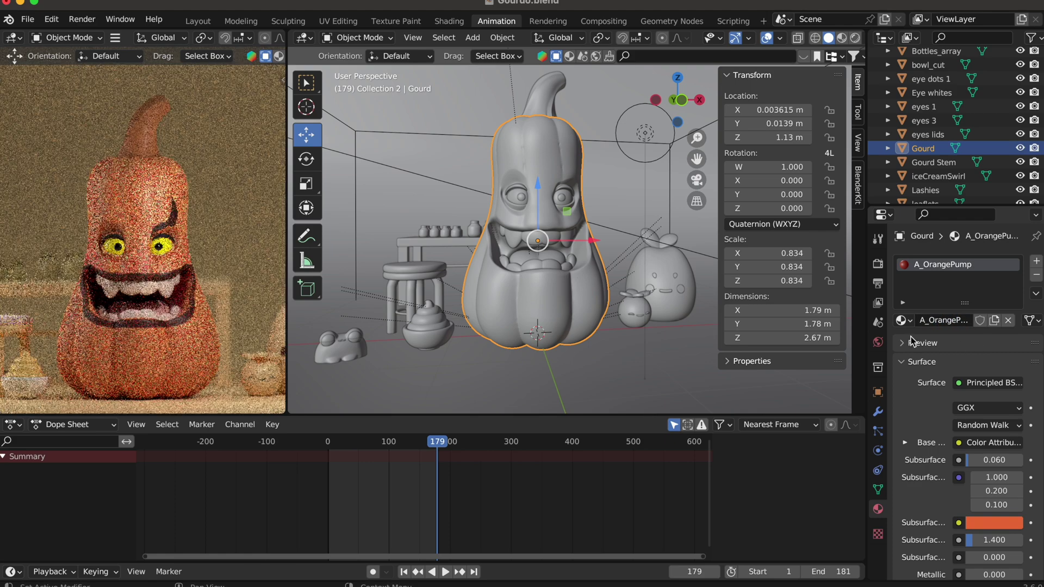
click(647, 267)
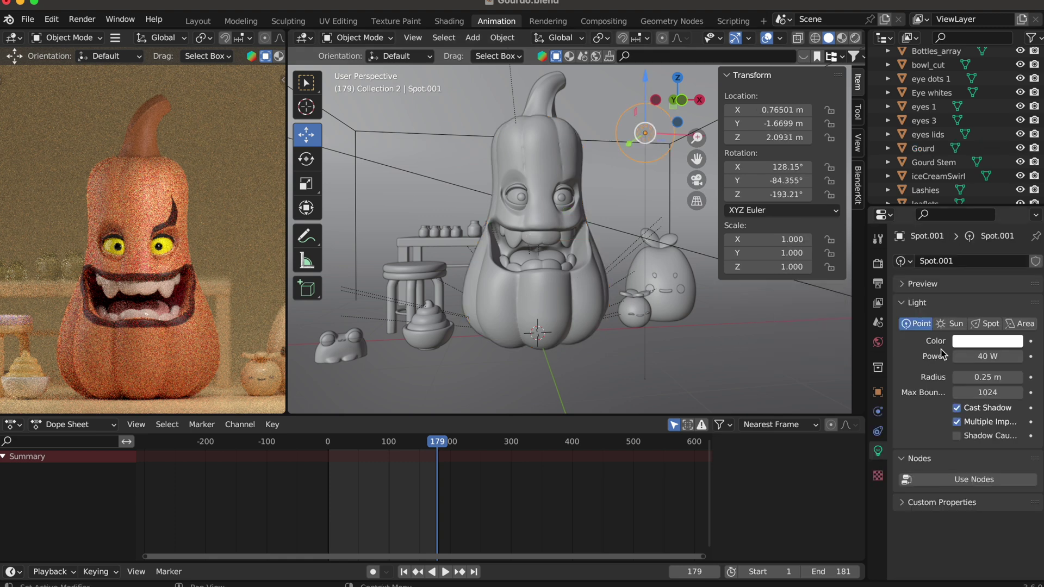
- Assign the existing A_OrangePump material to the fruit pudge
click(679, 258)
click(902, 321)
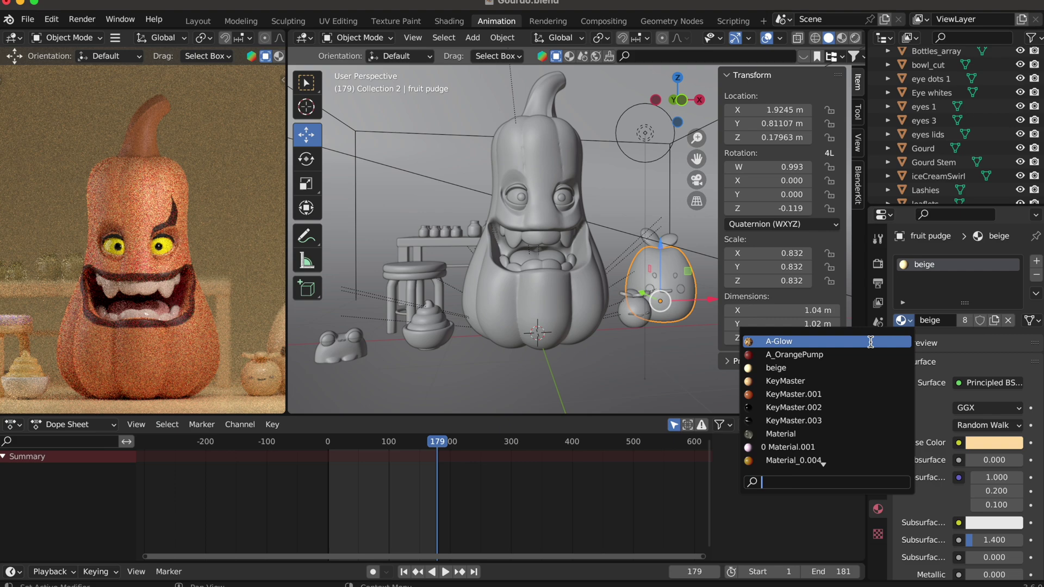
click(853, 353)
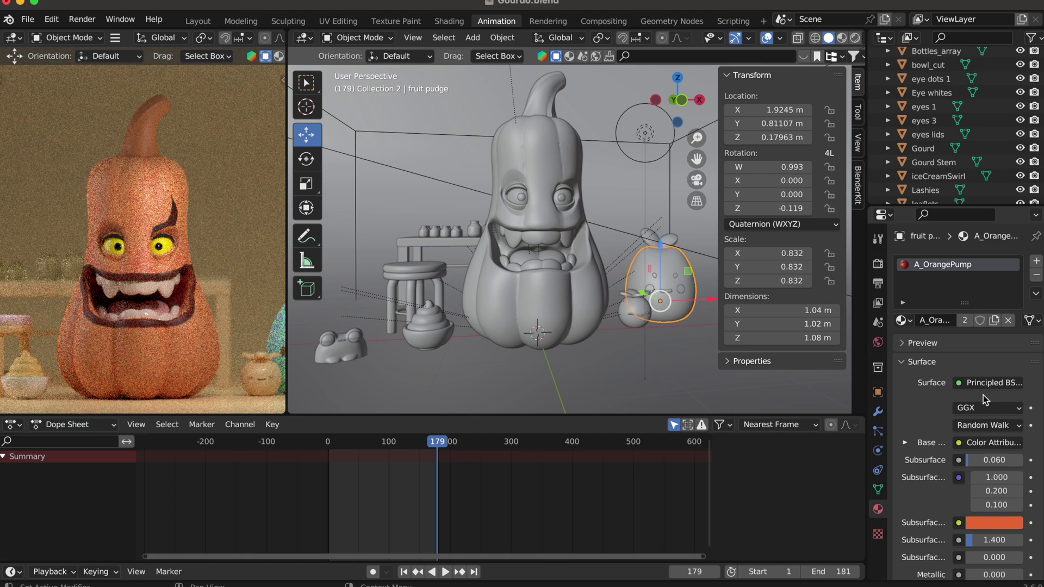
- Try a plain RGB base colour on the fruit pudge and the gourd, undoing both
click(985, 442)
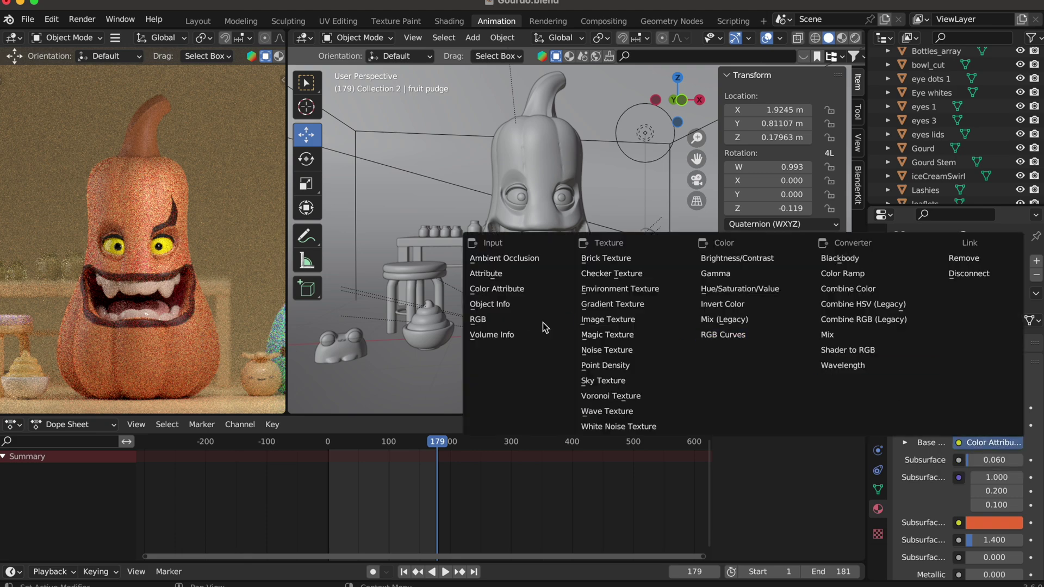
click(523, 328)
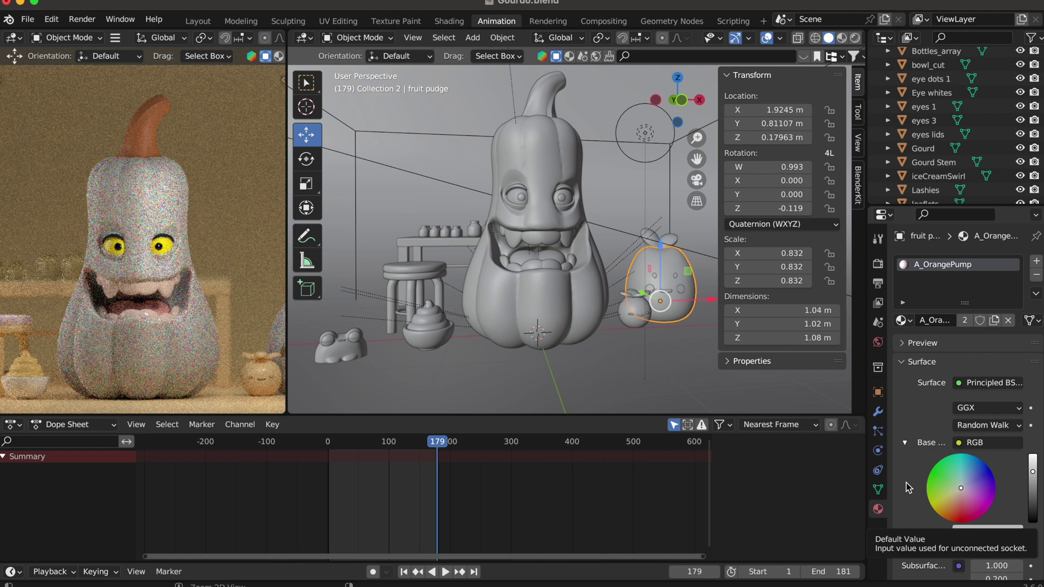
key(ctrl+z)
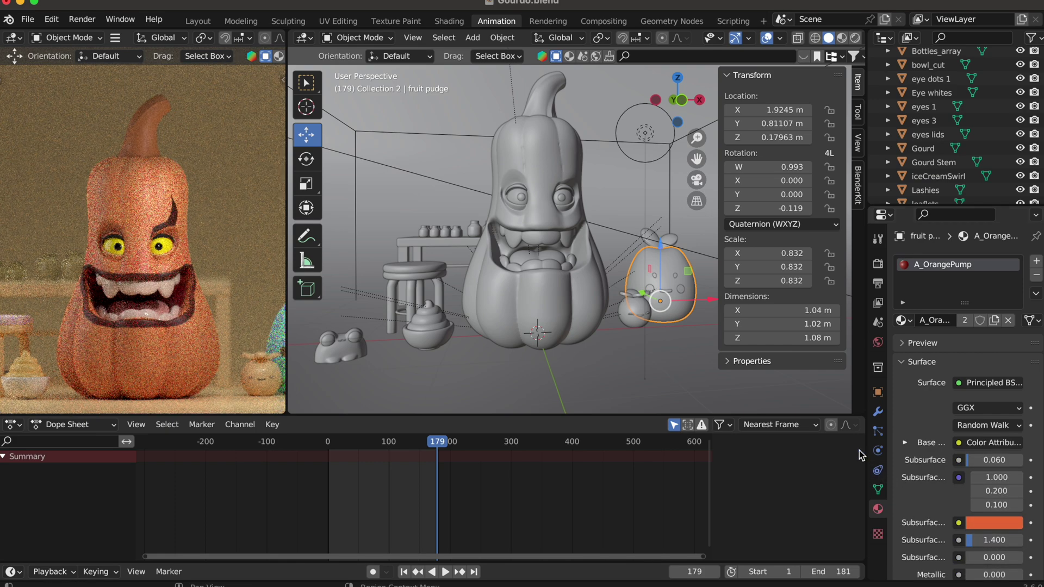
click(145, 191)
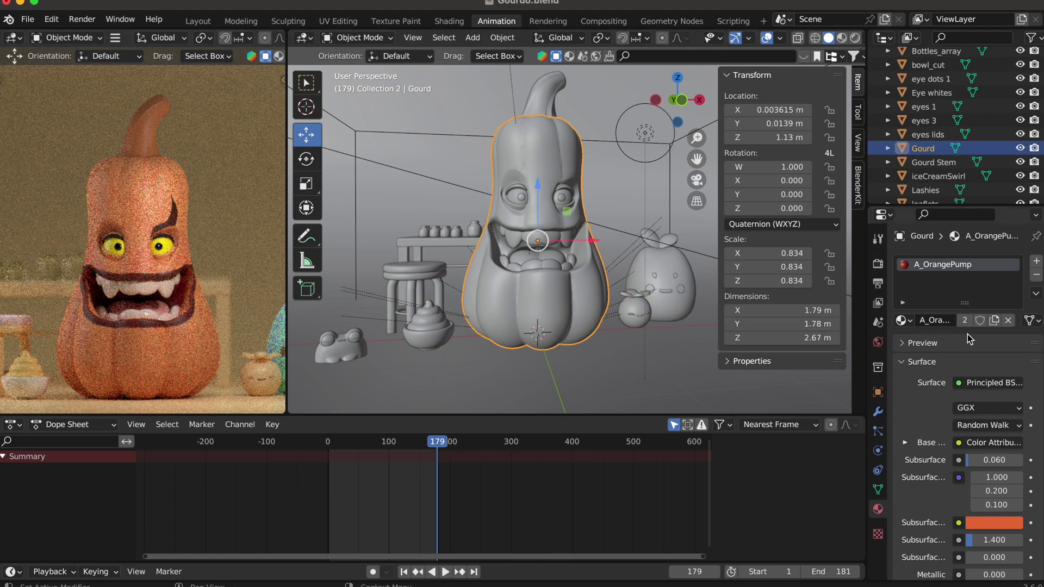
click(994, 443)
click(499, 324)
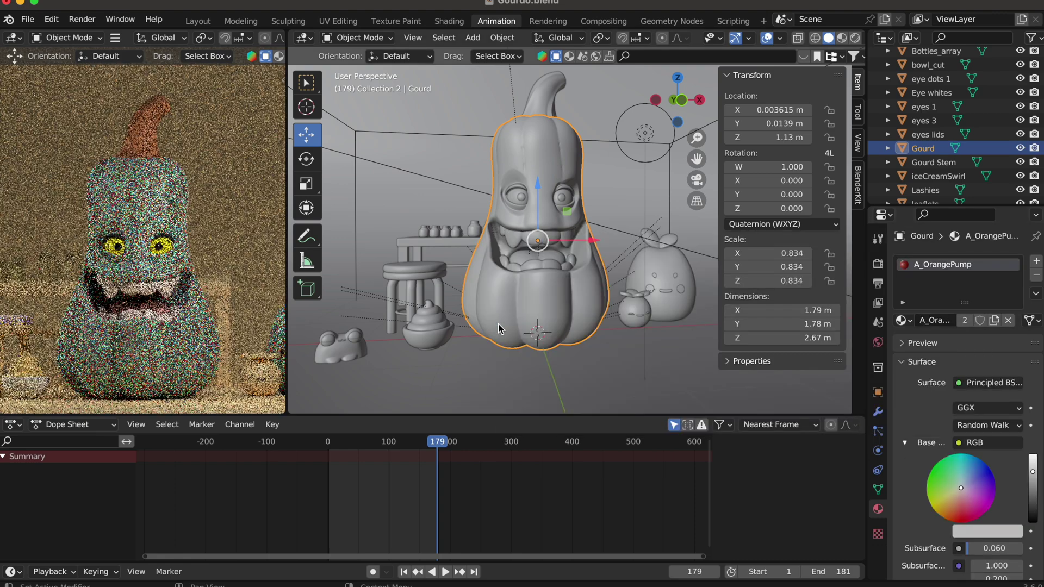
key(ctrl+z)
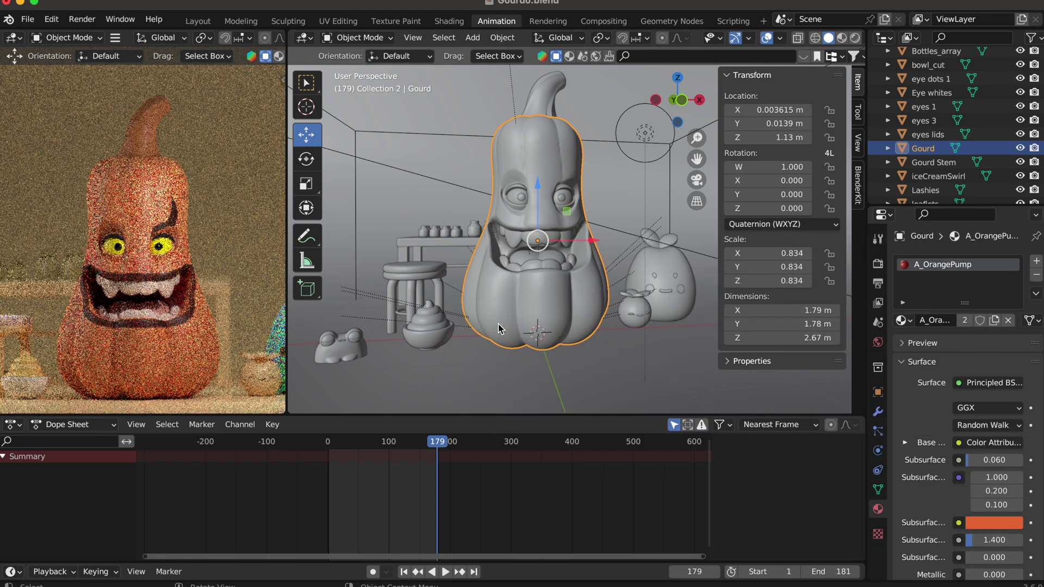
click(661, 265)
- Give the fruit pudge a new material named APUmp with orange sampled from the gourd
click(904, 320)
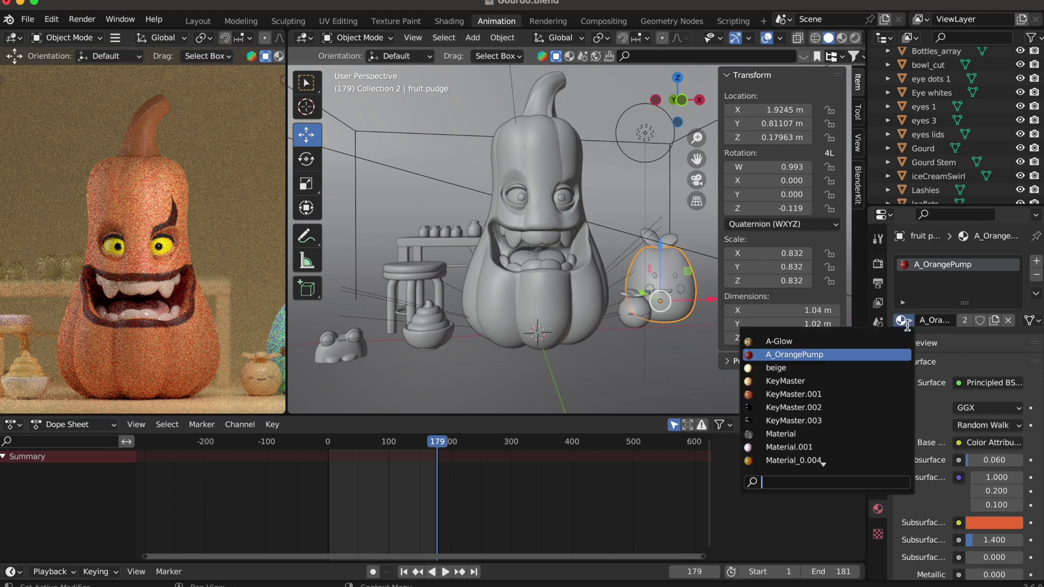
click(1039, 283)
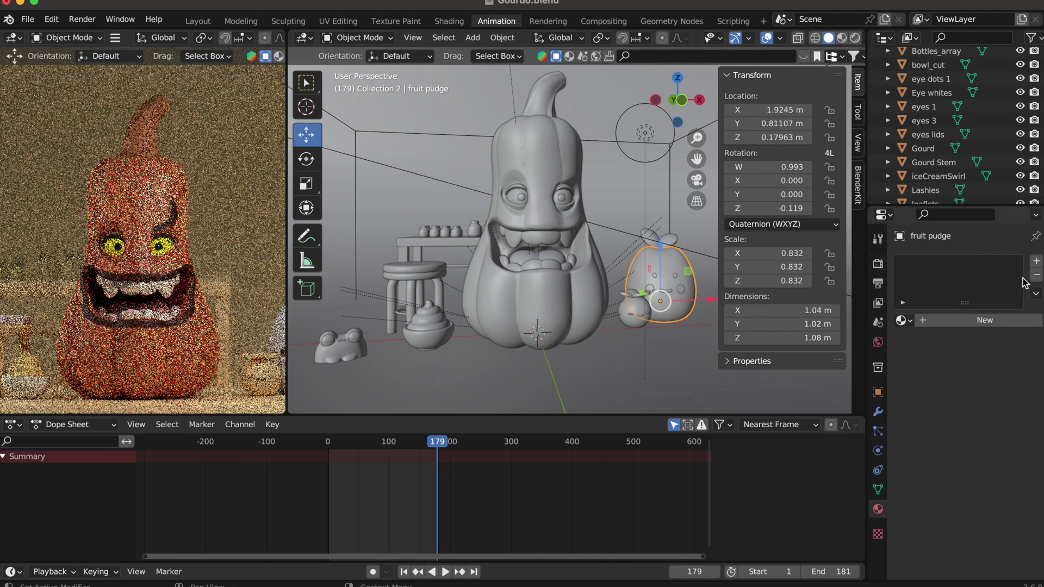
click(904, 320)
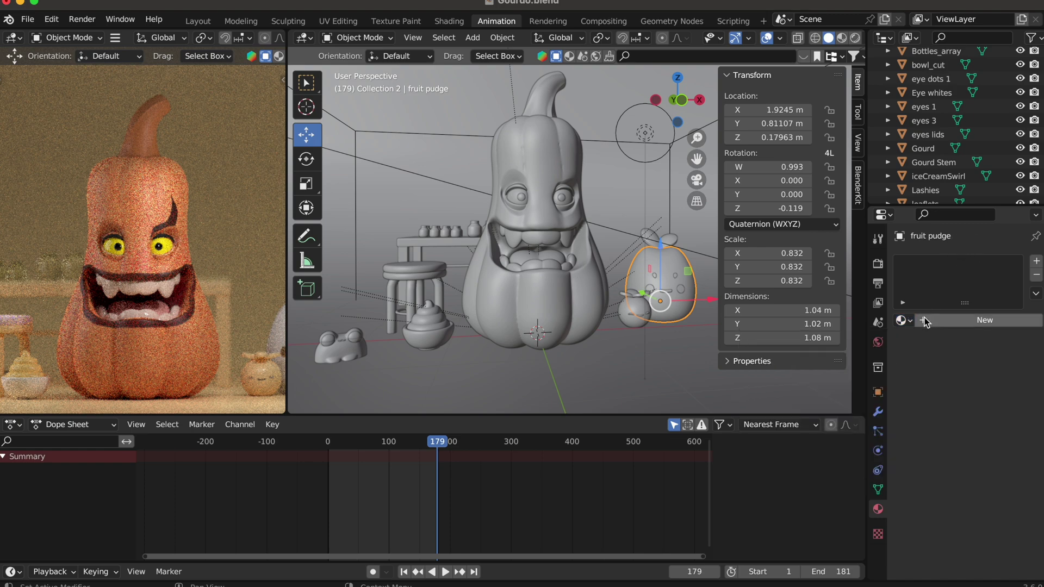
click(985, 319)
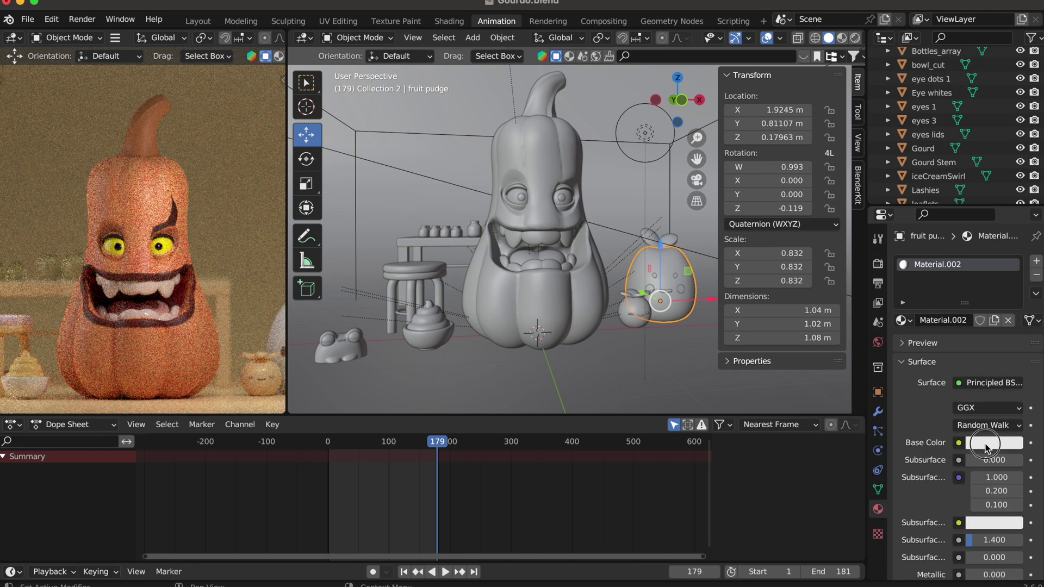
click(987, 447)
click(157, 201)
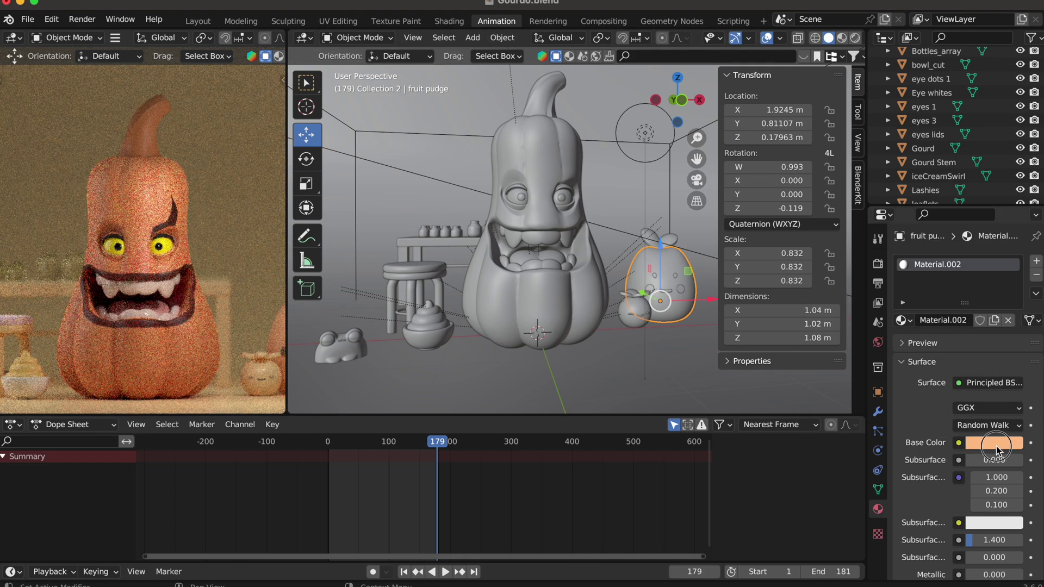
click(996, 450)
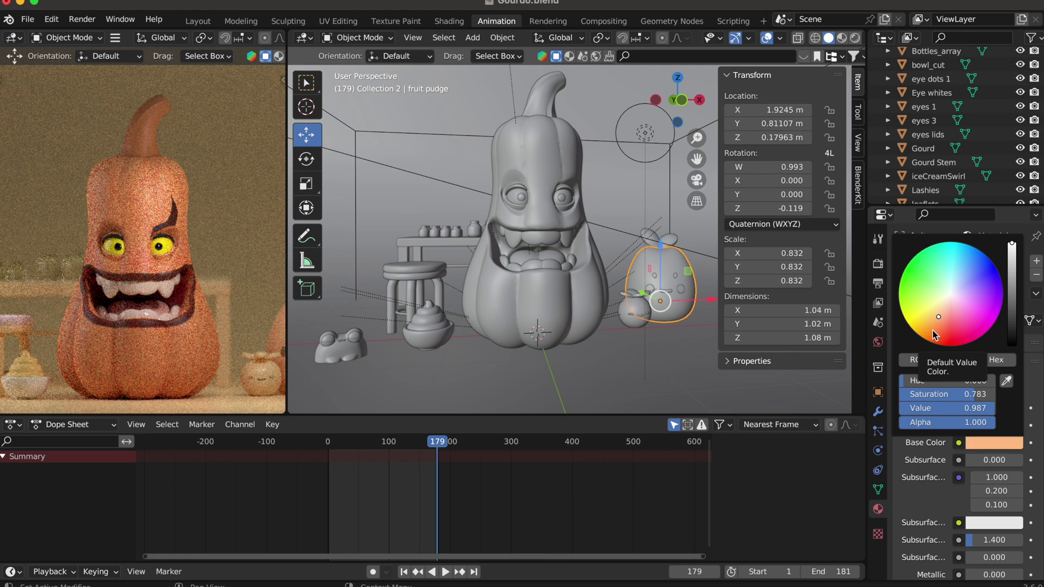
key(Escape)
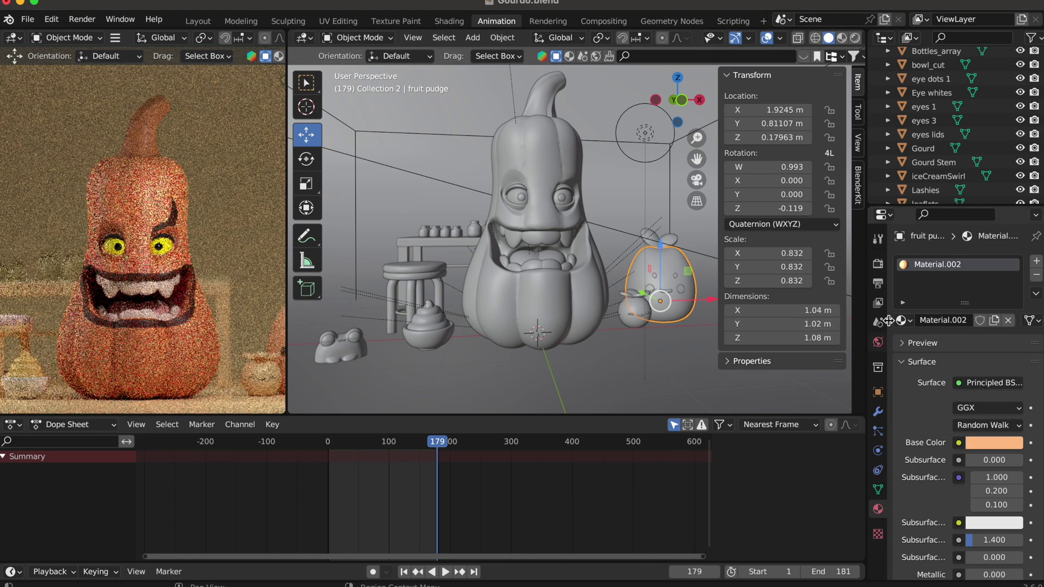
double_click(938, 321)
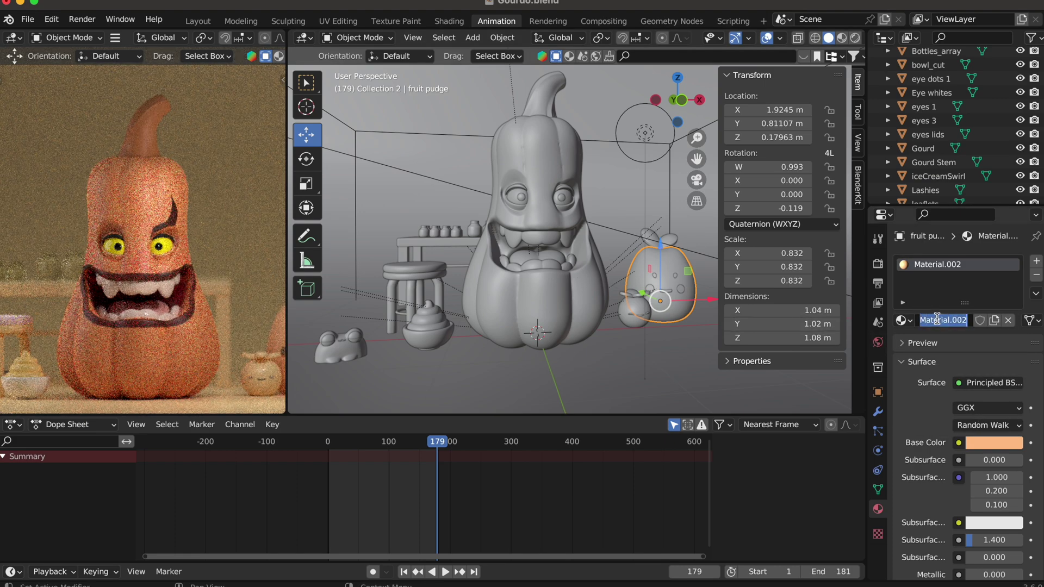
text(APUmp)
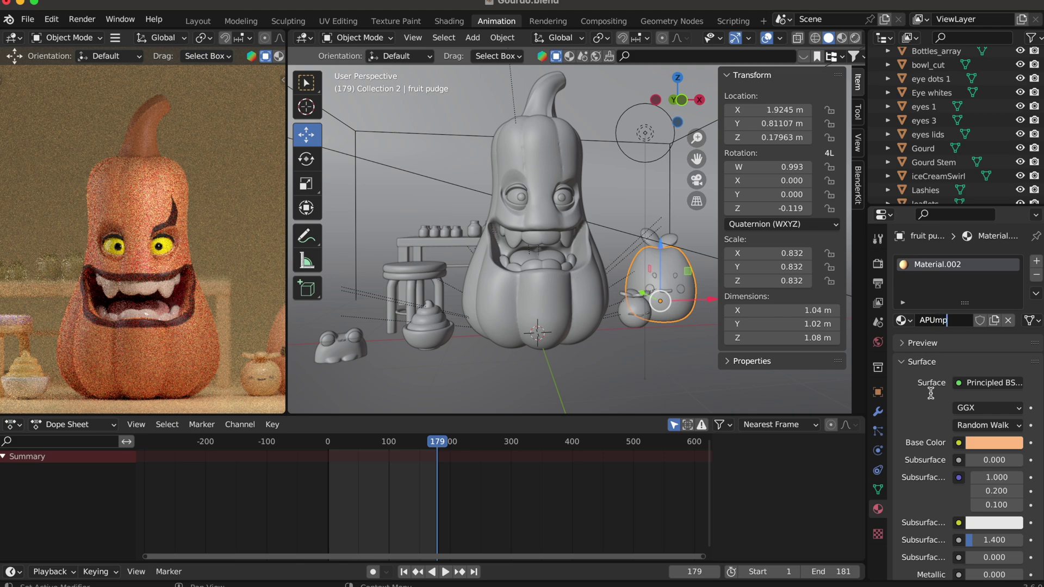
key(Return)
scroll(904, 414, down, 3)
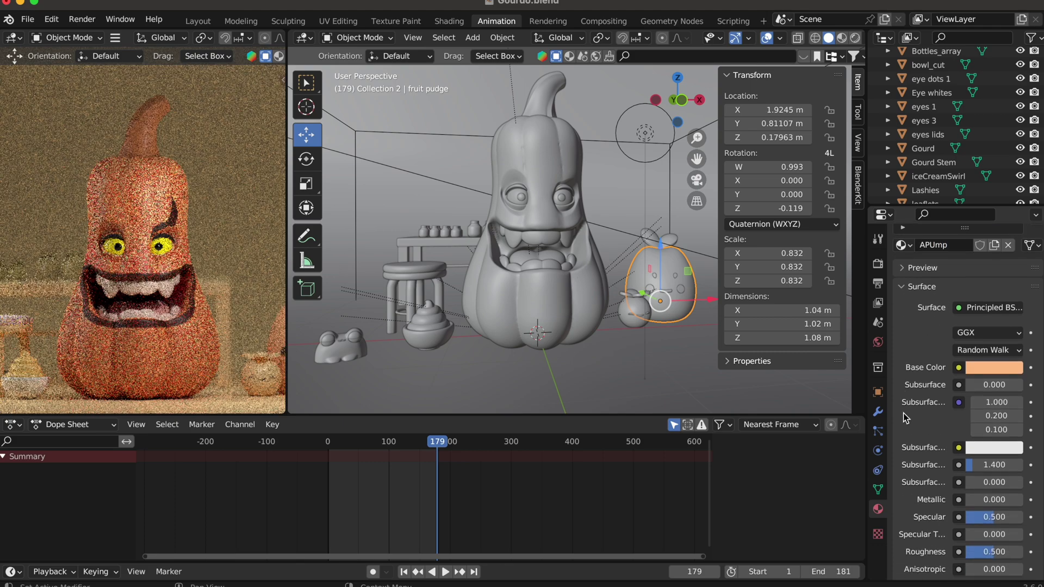
- Saturate the APUmp base colour and add an orange subsurface at 0.108
click(985, 368)
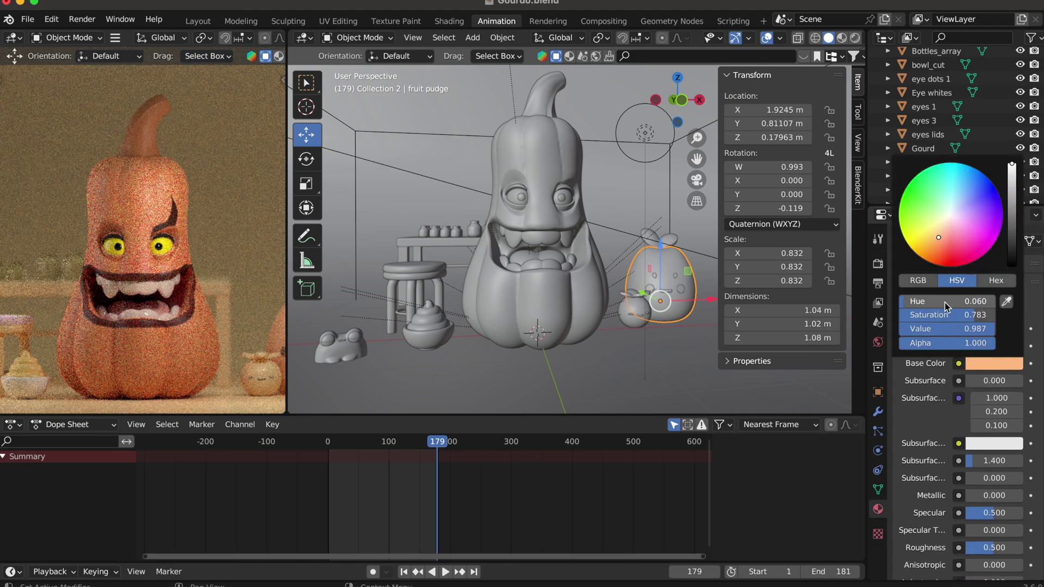
drag(967, 315, 988, 315)
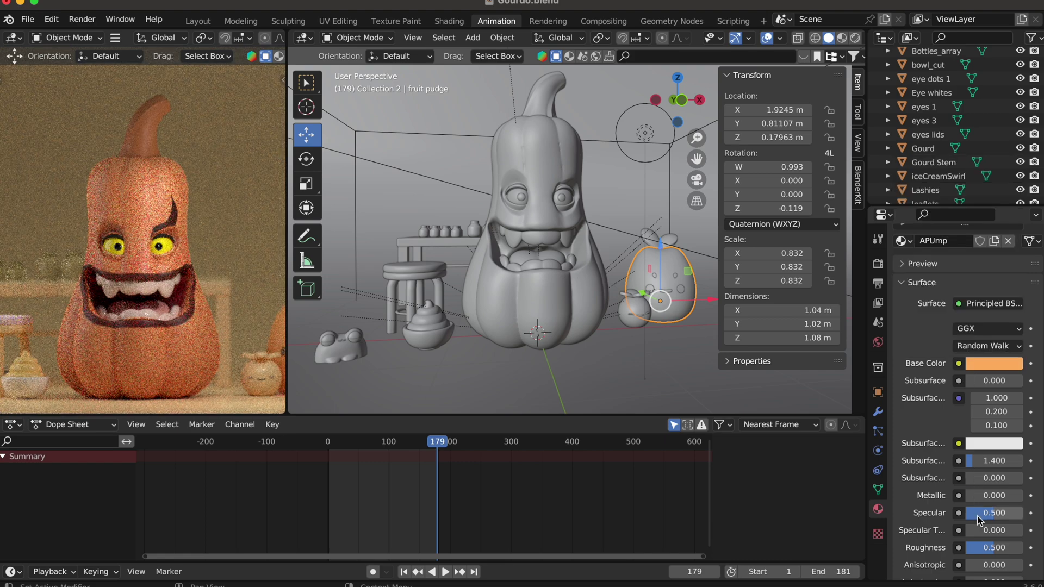
scroll(980, 520, down, 3)
scroll(979, 520, up, 4)
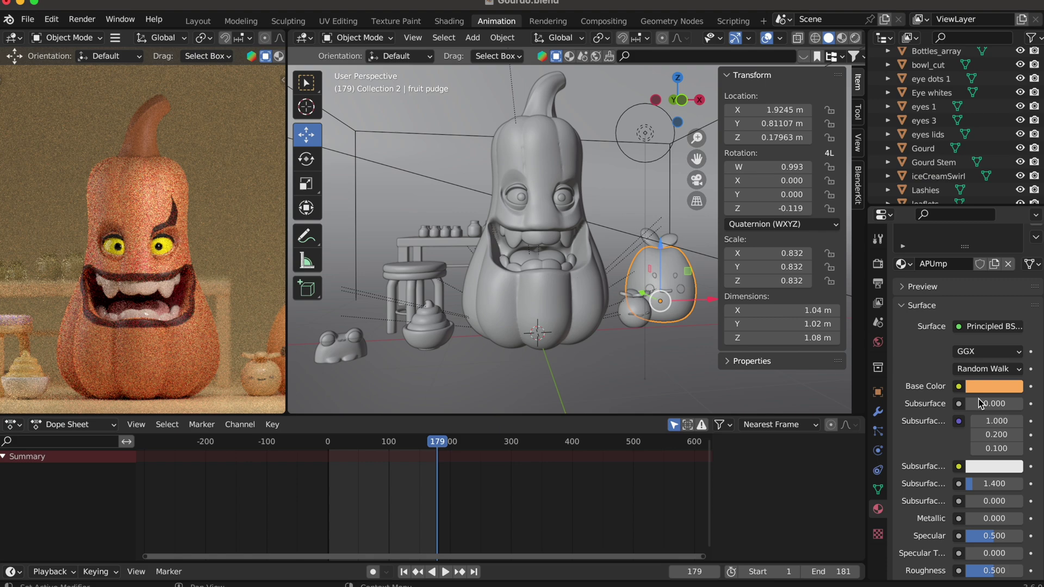
click(984, 466)
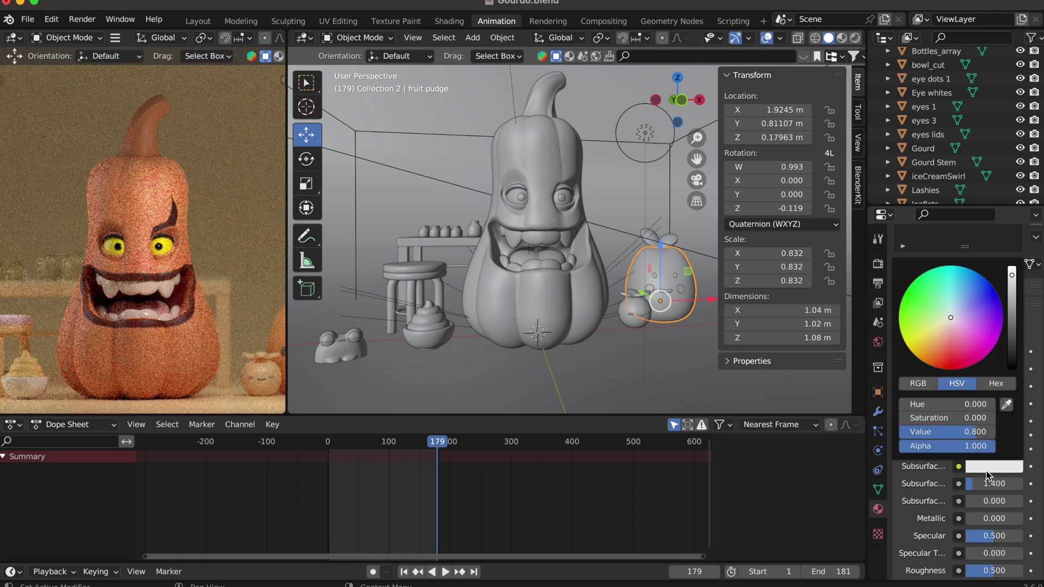
click(937, 350)
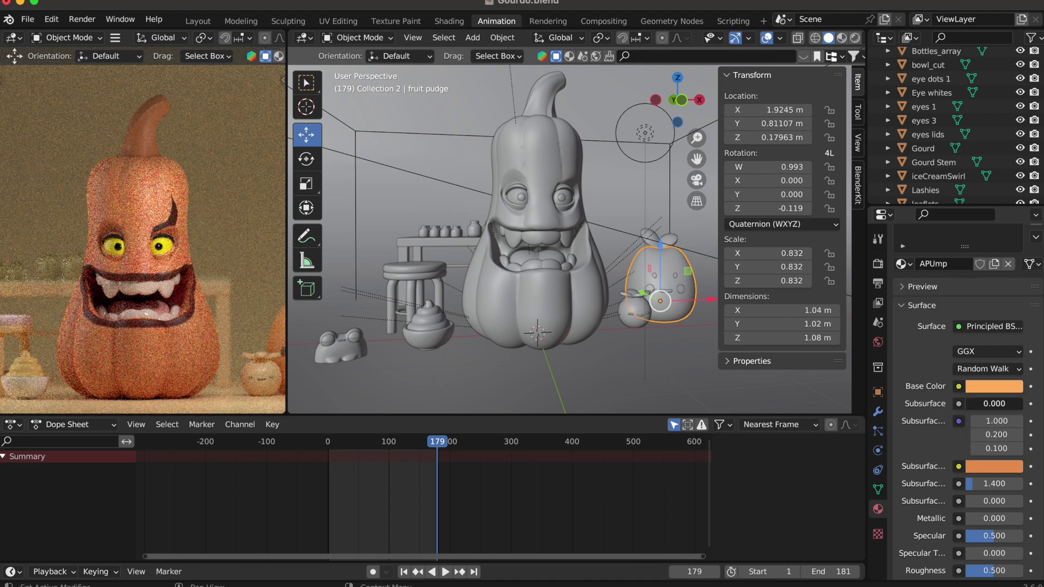
drag(972, 404, 1004, 404)
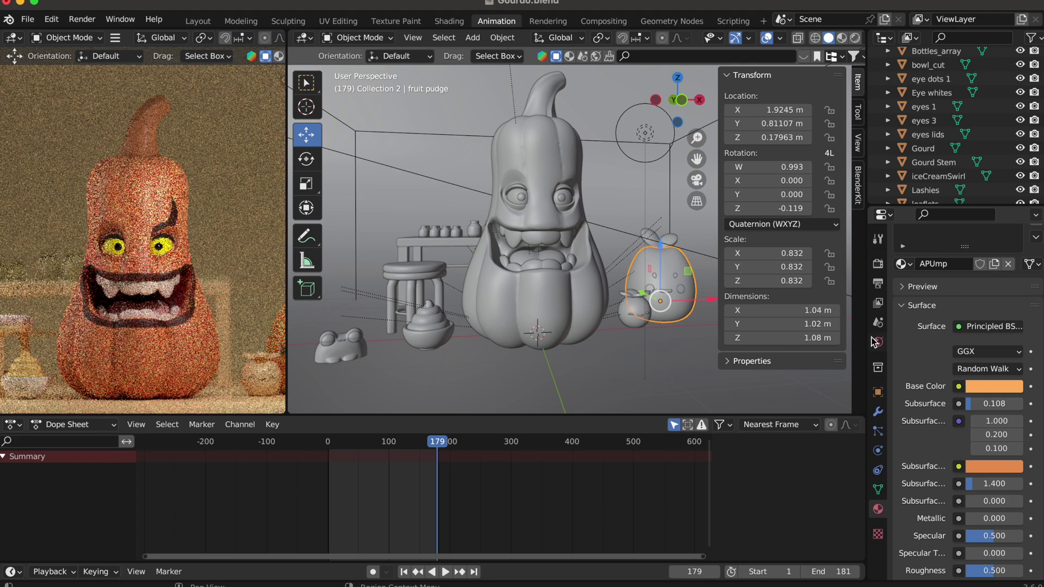
scroll(947, 327, up, 3)
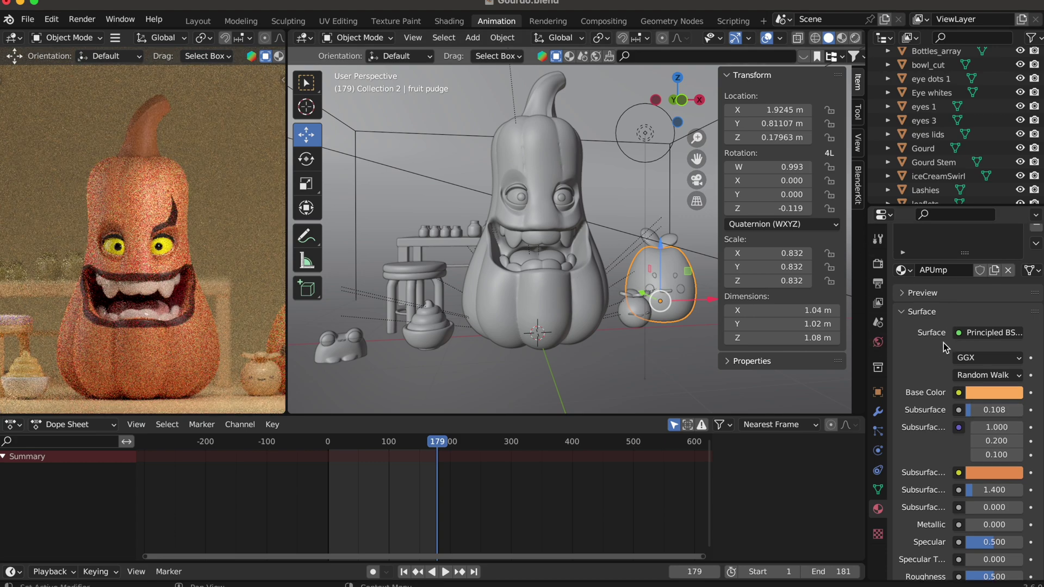
- Assign the existing APUmp material to Blueberry, iceCreamSwirl and Bottles_array
click(260, 371)
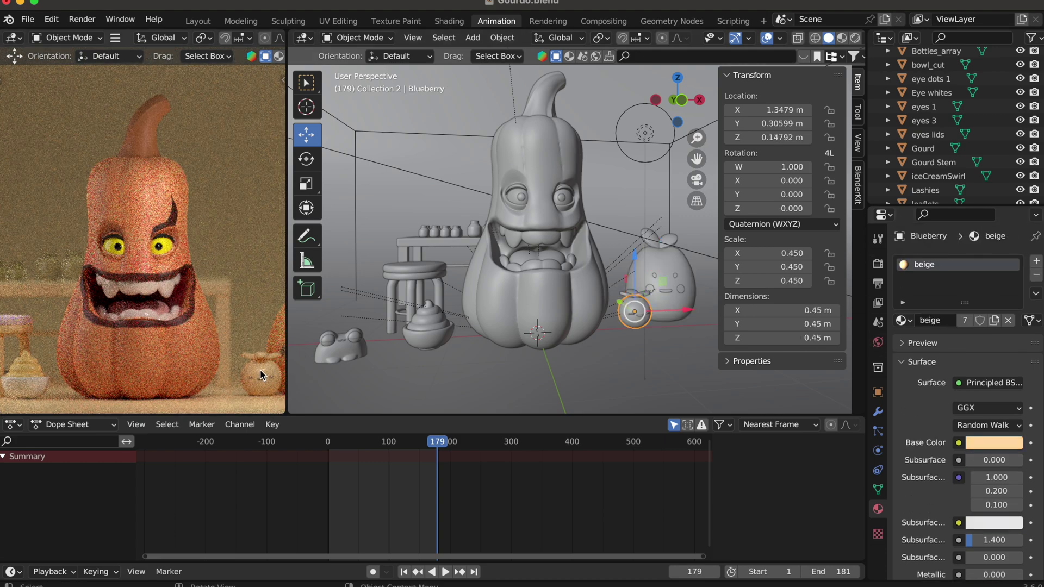
click(907, 319)
click(843, 364)
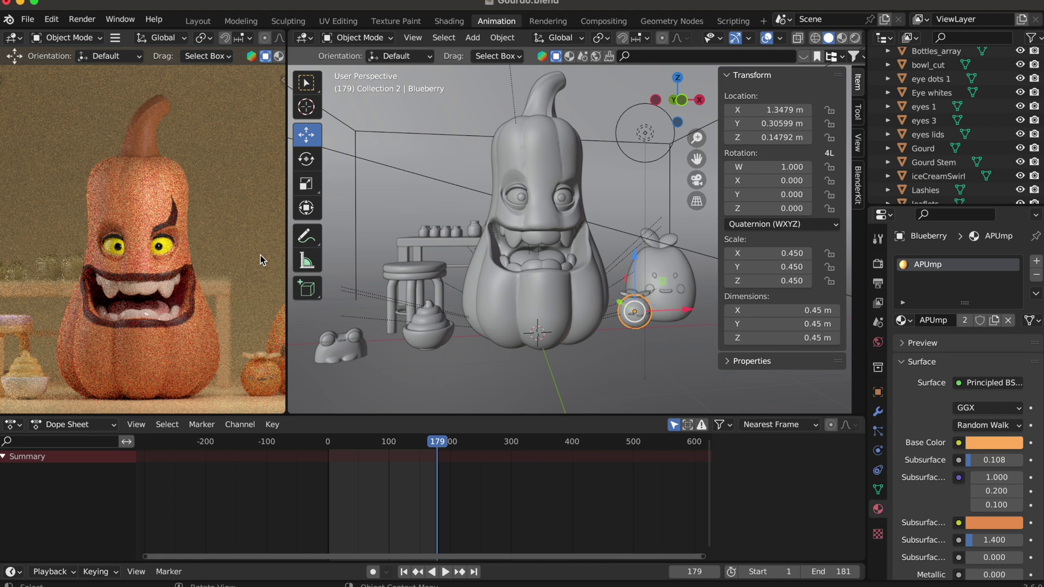
click(25, 364)
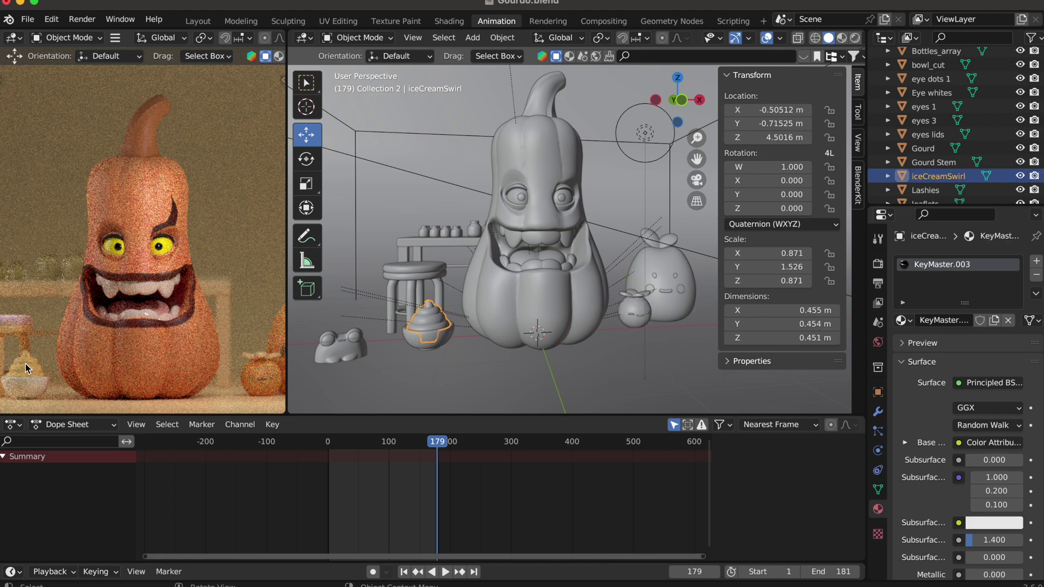
click(902, 320)
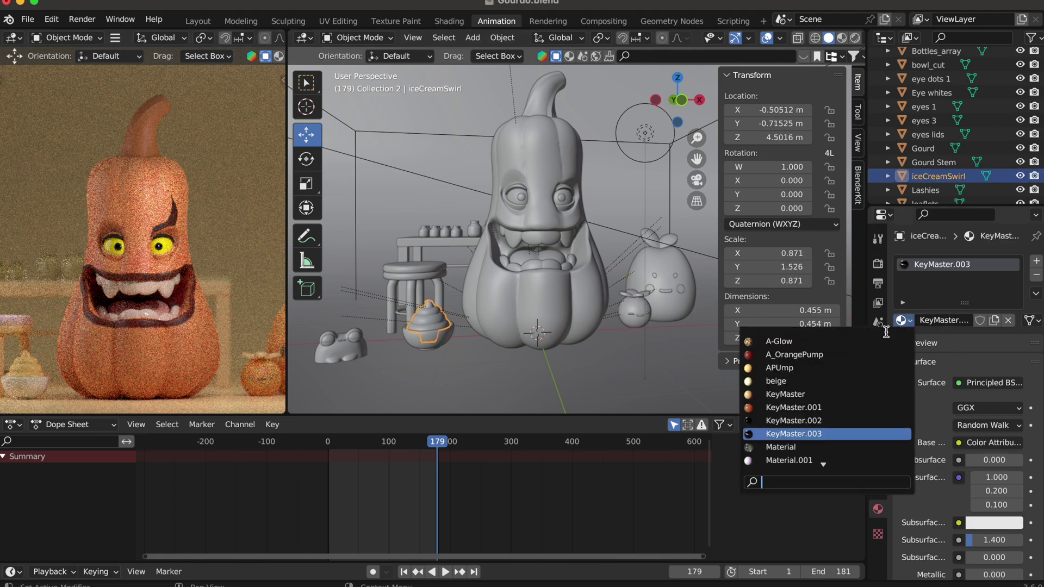
click(846, 368)
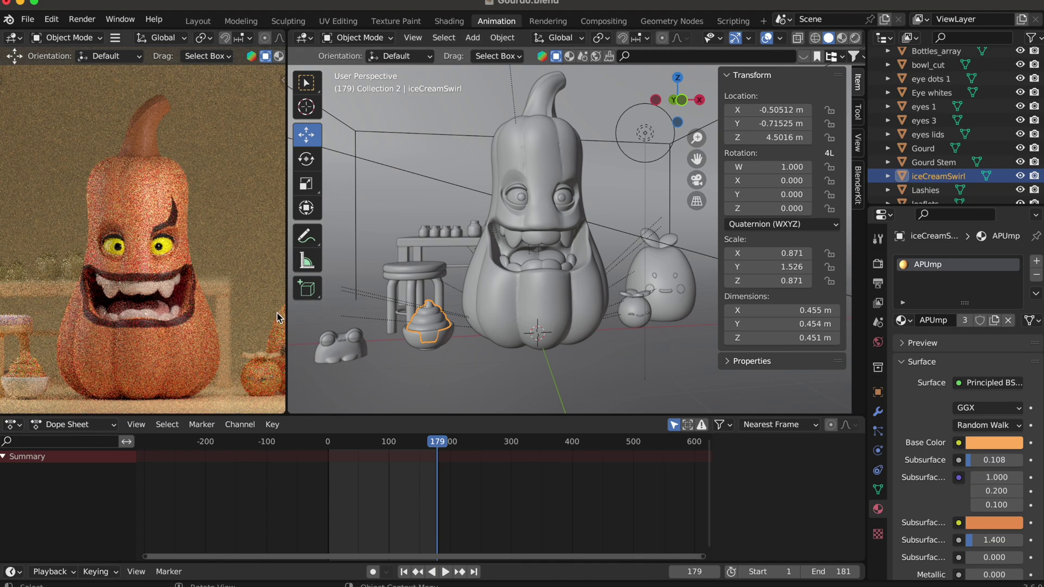
scroll(219, 312, down, 2)
scroll(219, 314, down, 1)
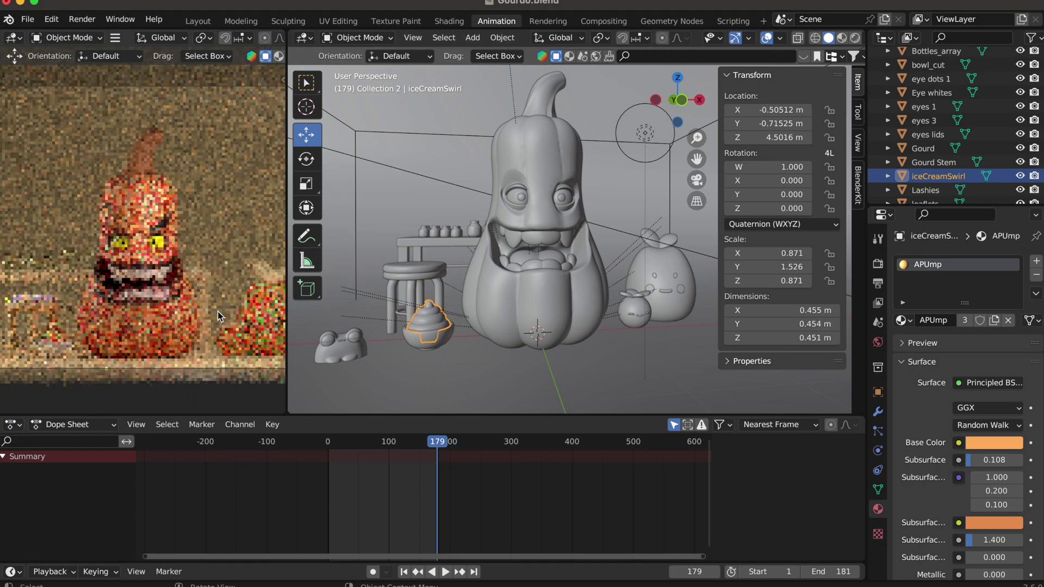
scroll(218, 316, down, 1)
scroll(219, 315, up, 2)
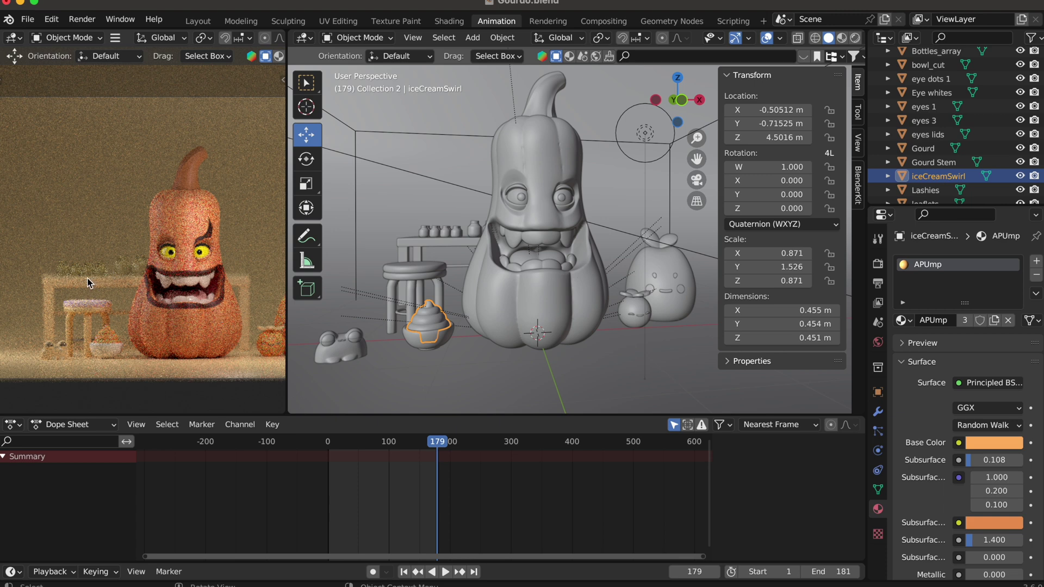
click(457, 233)
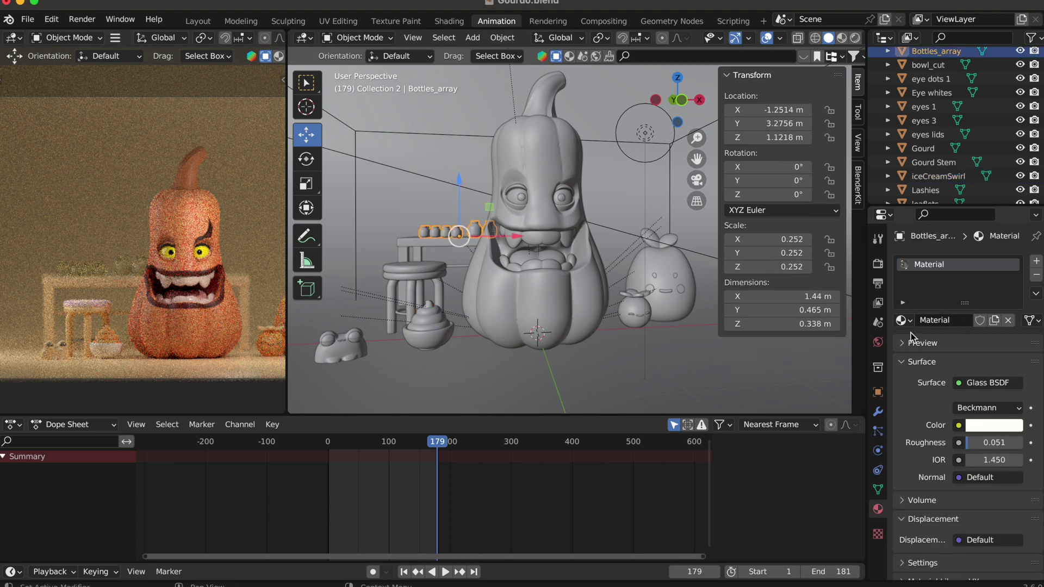
click(903, 320)
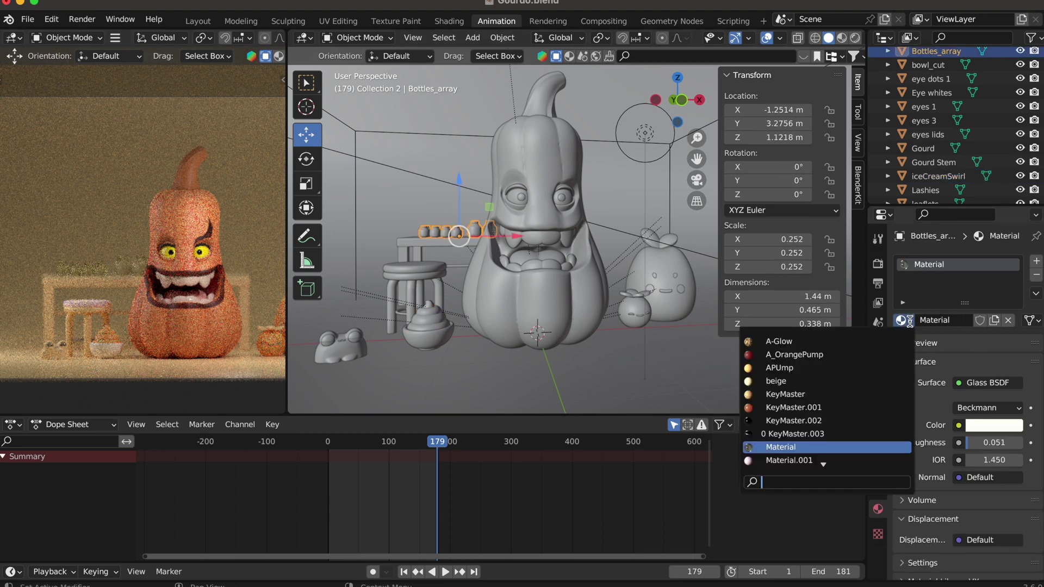
click(872, 368)
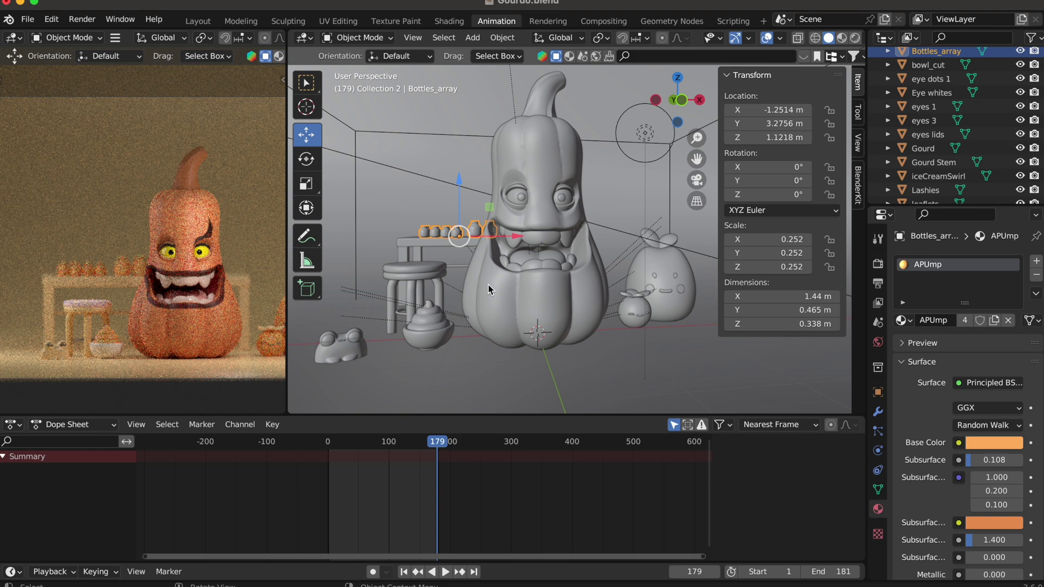
- Review the 3840×2160 render output, then select the camera to show its orthographic 4.414 lens
click(878, 264)
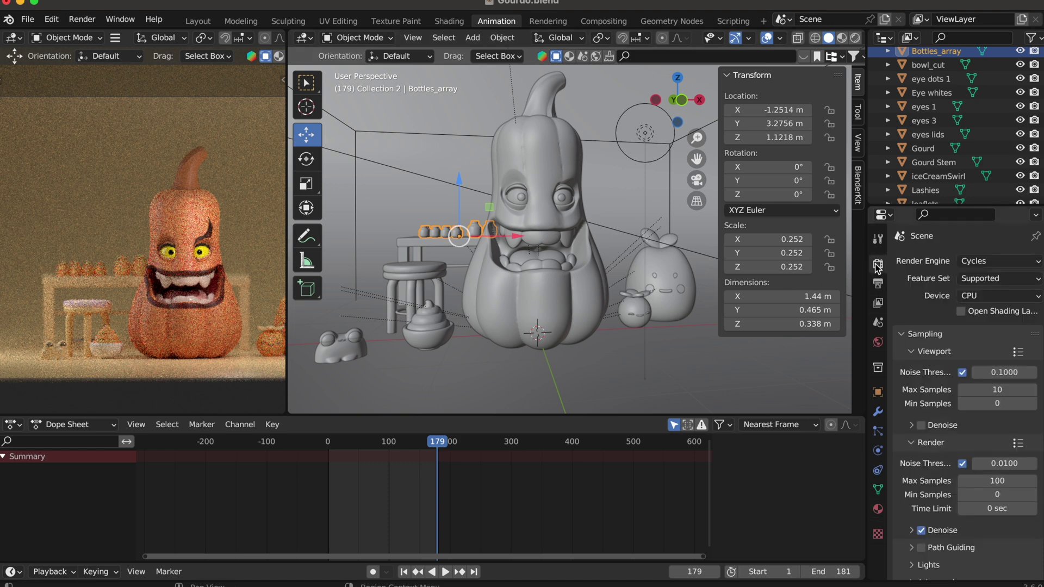
click(878, 284)
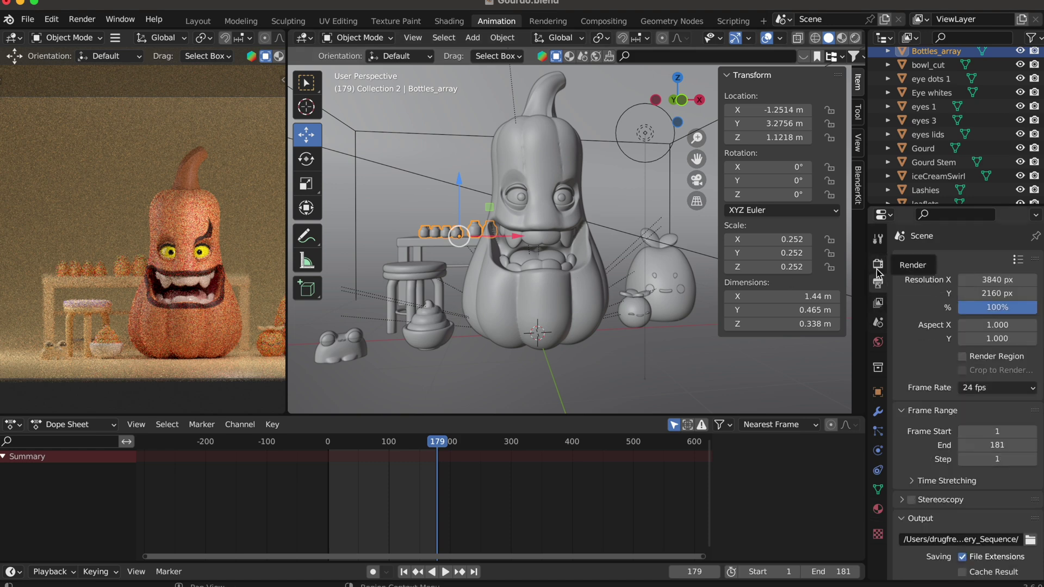
click(879, 265)
click(878, 509)
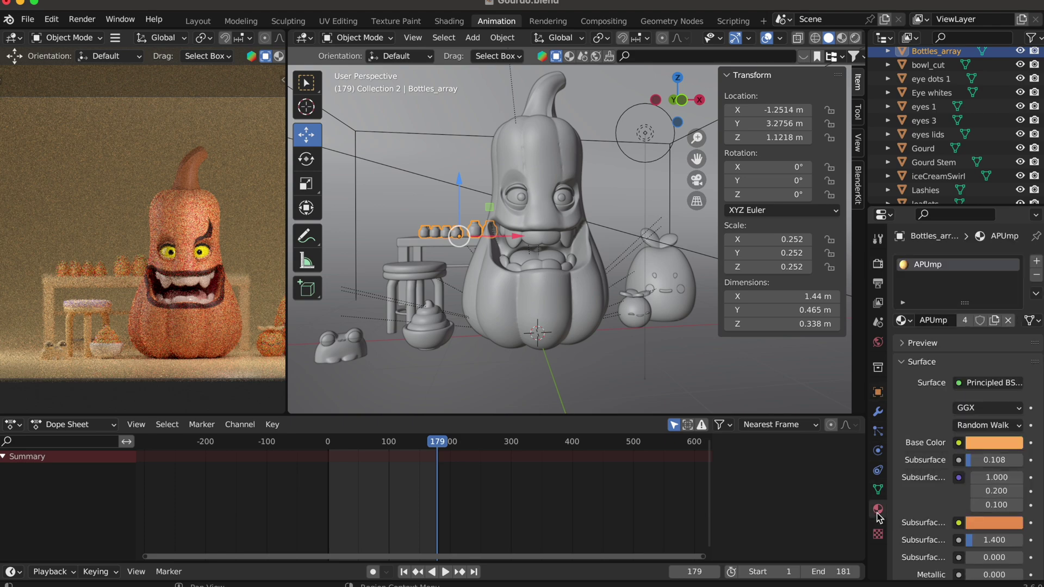
scroll(548, 179, down, 3)
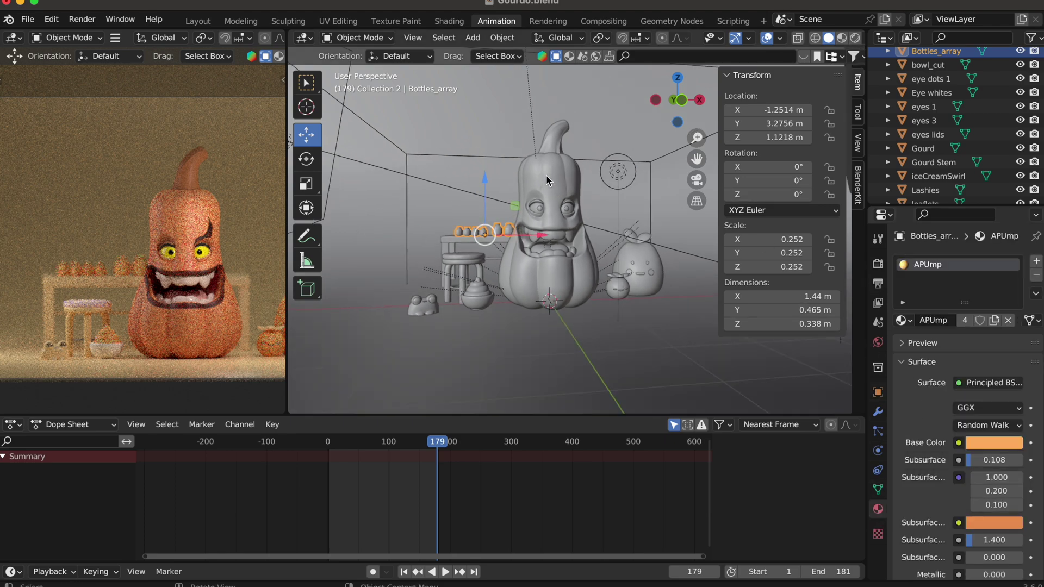
scroll(548, 176, down, 3)
scroll(548, 176, down, 3)
scroll(548, 177, down, 3)
click(520, 198)
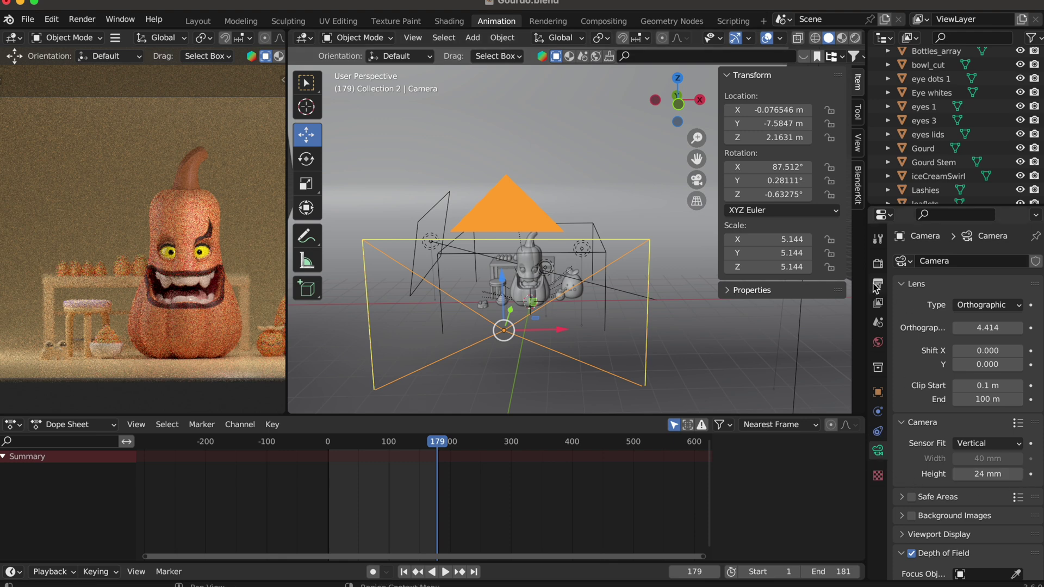
- Set the render engine to Eevee and check the camera's depth of field (f/8.6, 7 m focus)
click(878, 264)
click(995, 262)
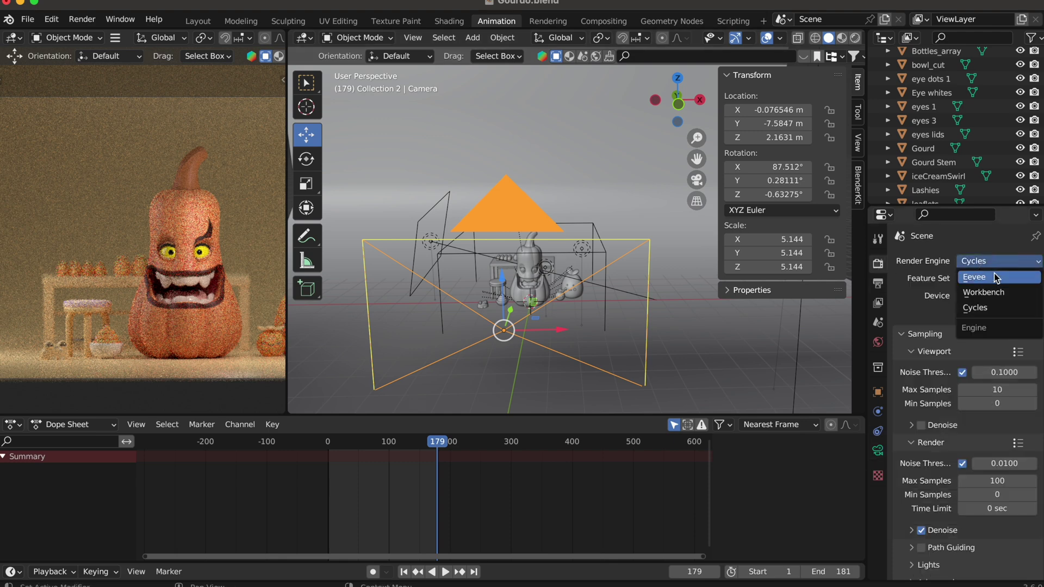
click(995, 277)
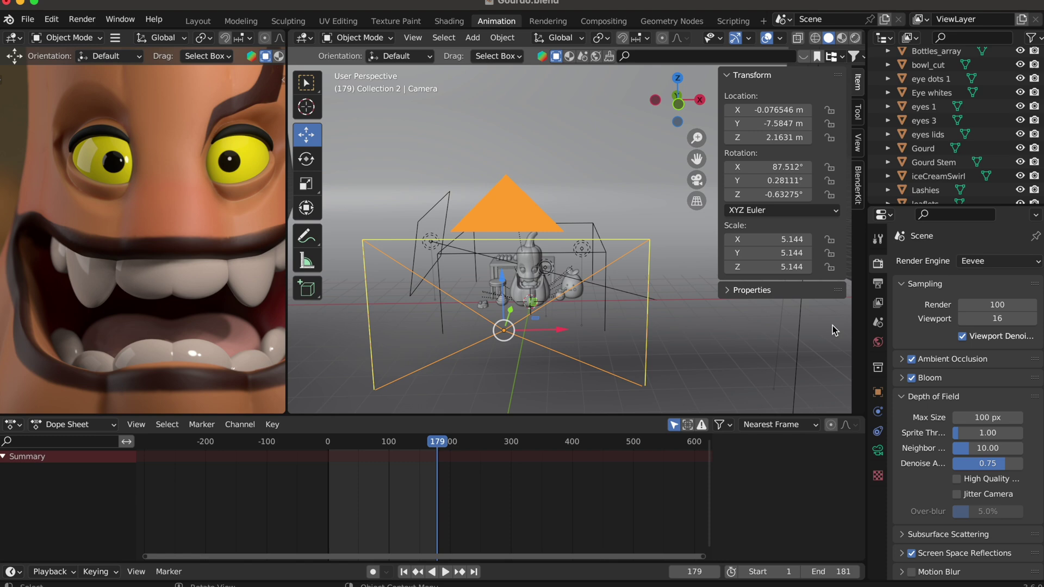
scroll(966, 478, down, 2)
scroll(965, 475, down, 2)
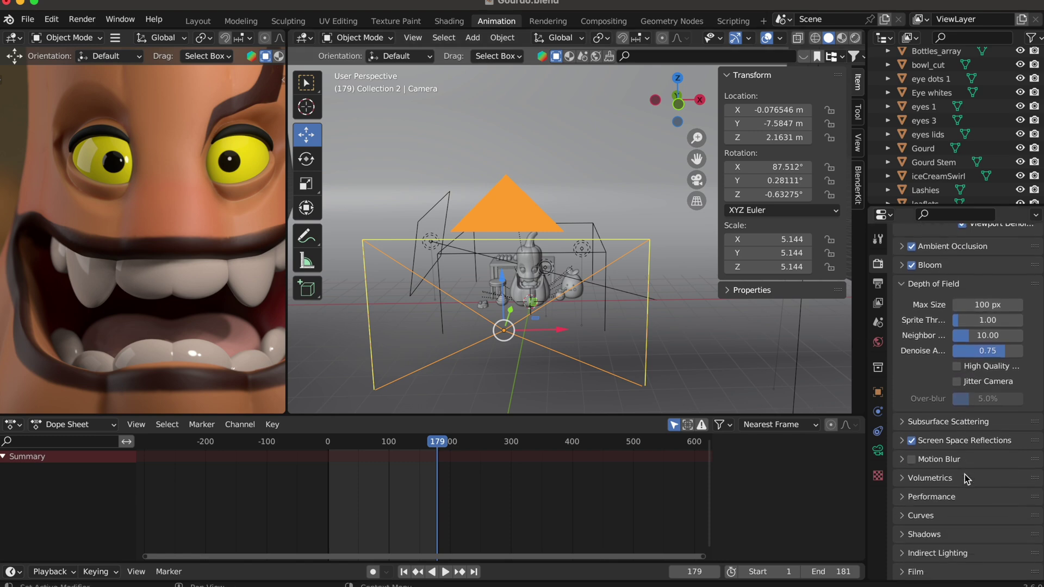
scroll(965, 474, down, 1)
scroll(966, 474, down, 3)
scroll(965, 473, up, 8)
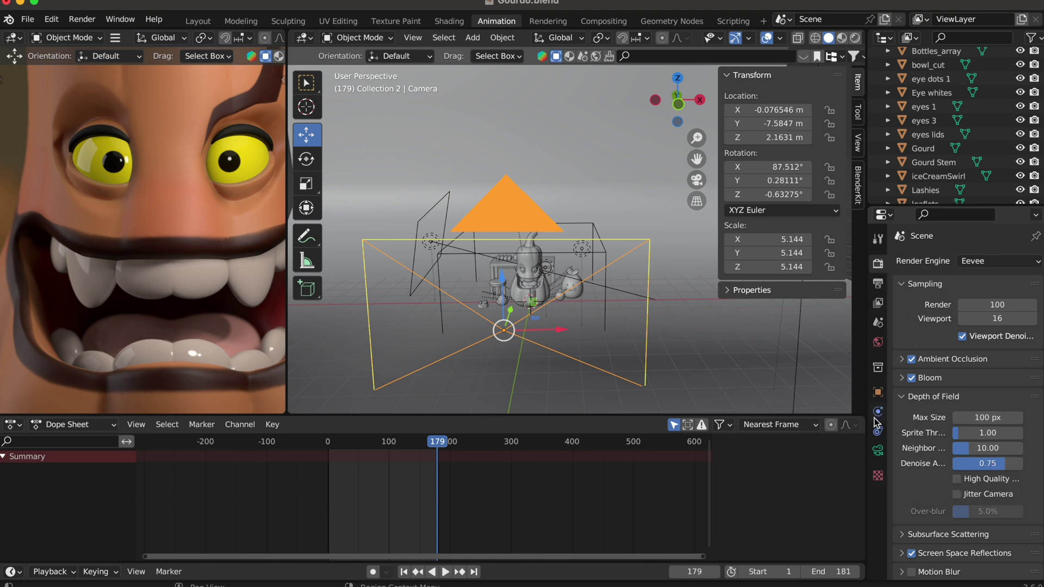
click(878, 450)
scroll(942, 460, down, 5)
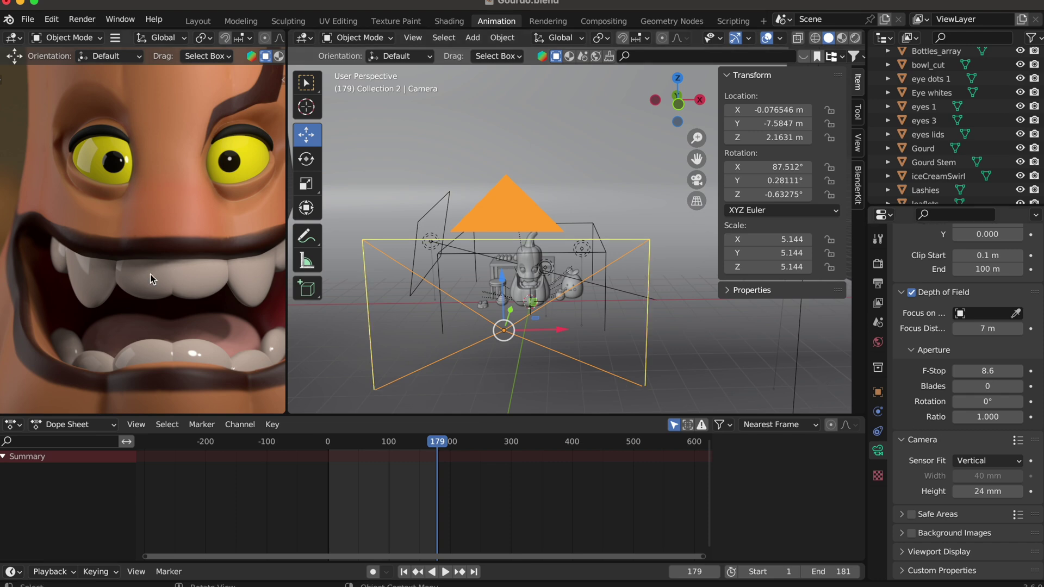
scroll(150, 275, down, 5)
scroll(151, 275, down, 3)
scroll(150, 274, down, 3)
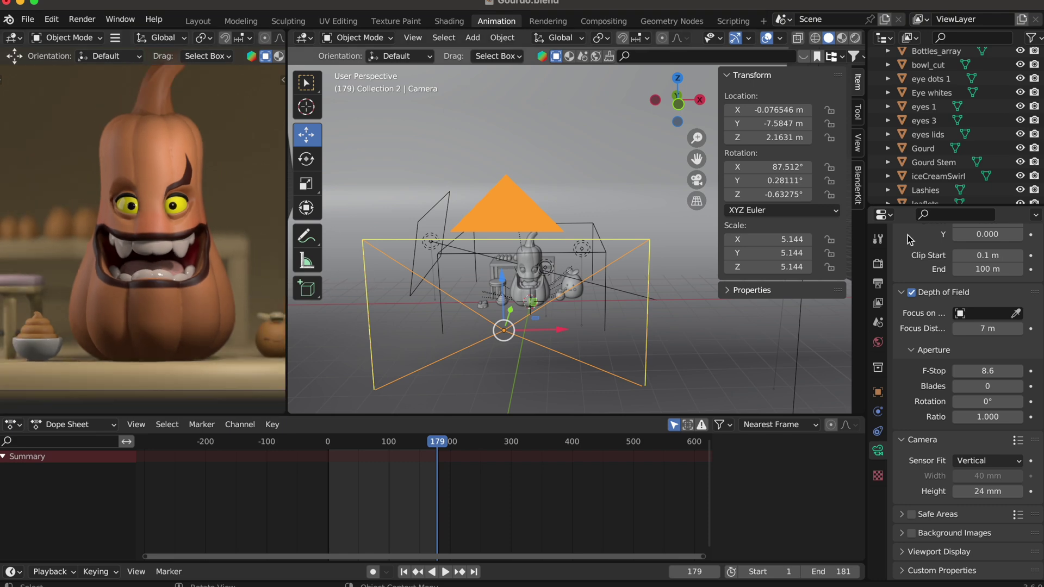
scroll(972, 281, up, 3)
click(878, 263)
click(1011, 263)
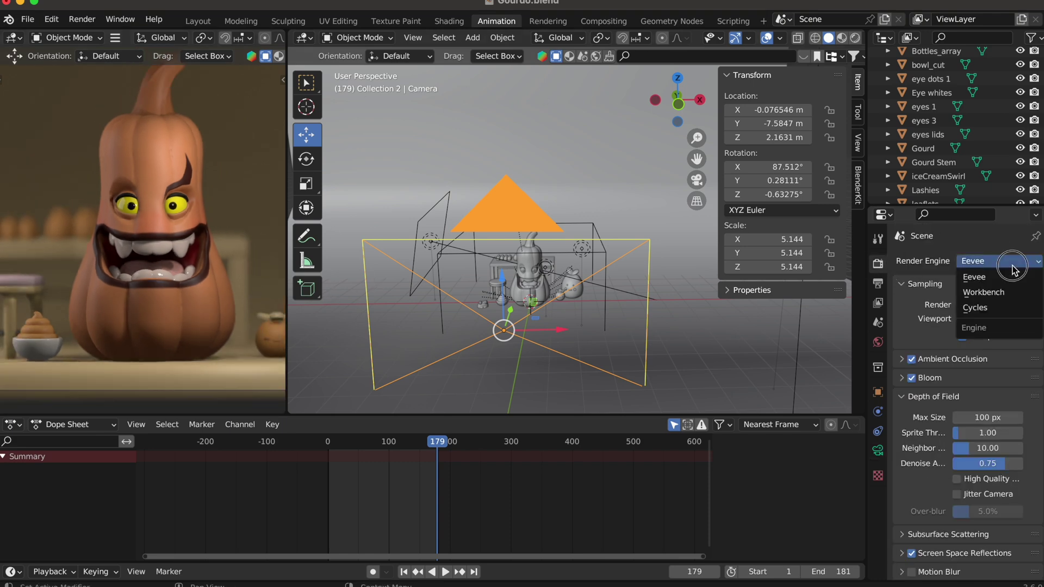
- Choose Cycles from the render engine list
click(1004, 309)
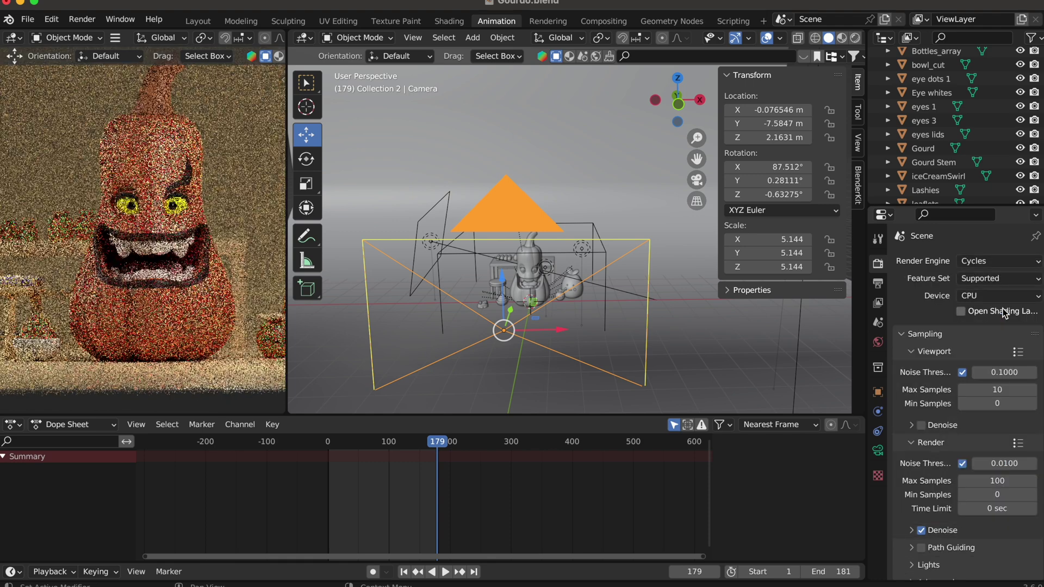
click(29, 21)
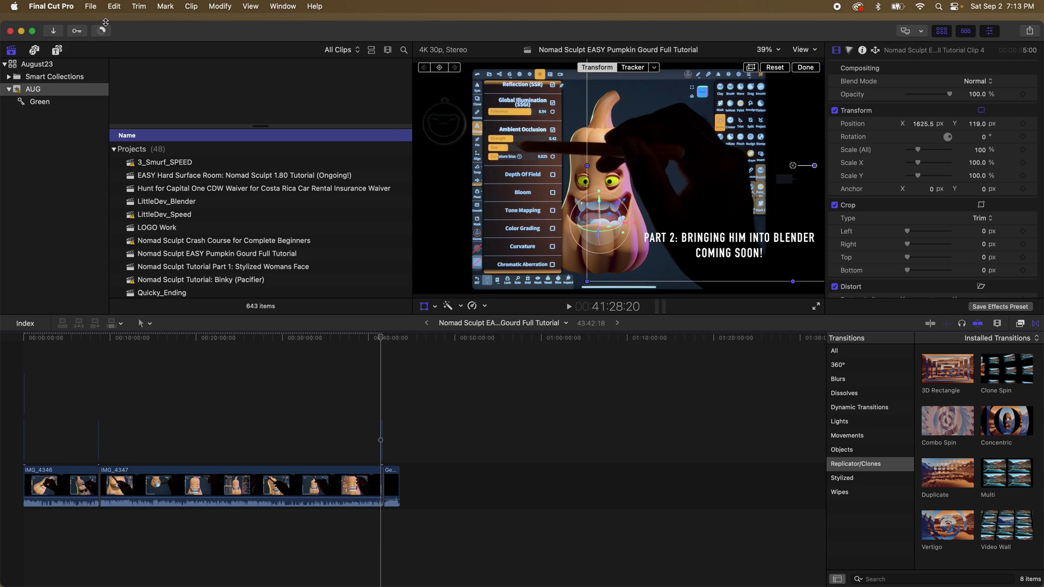
- Minimize Final Cut Pro to bring Blender forward, then save Gourdo.blend
click(22, 32)
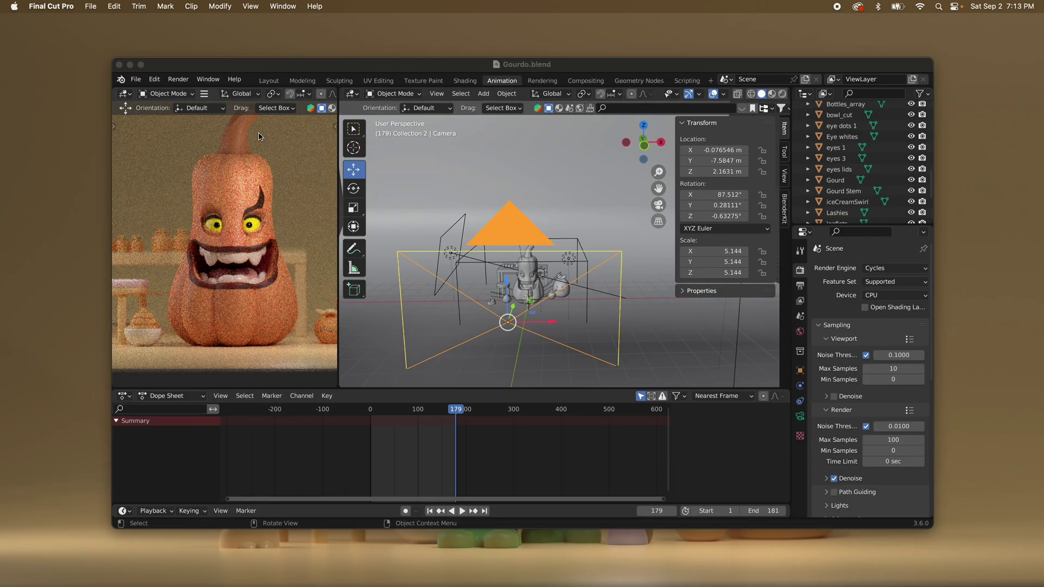
click(136, 79)
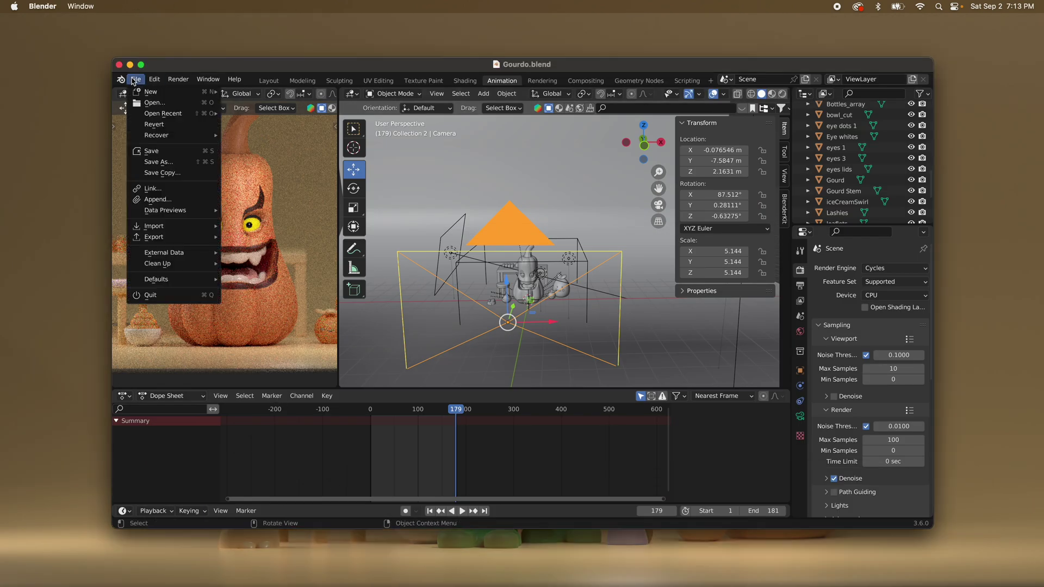
click(155, 154)
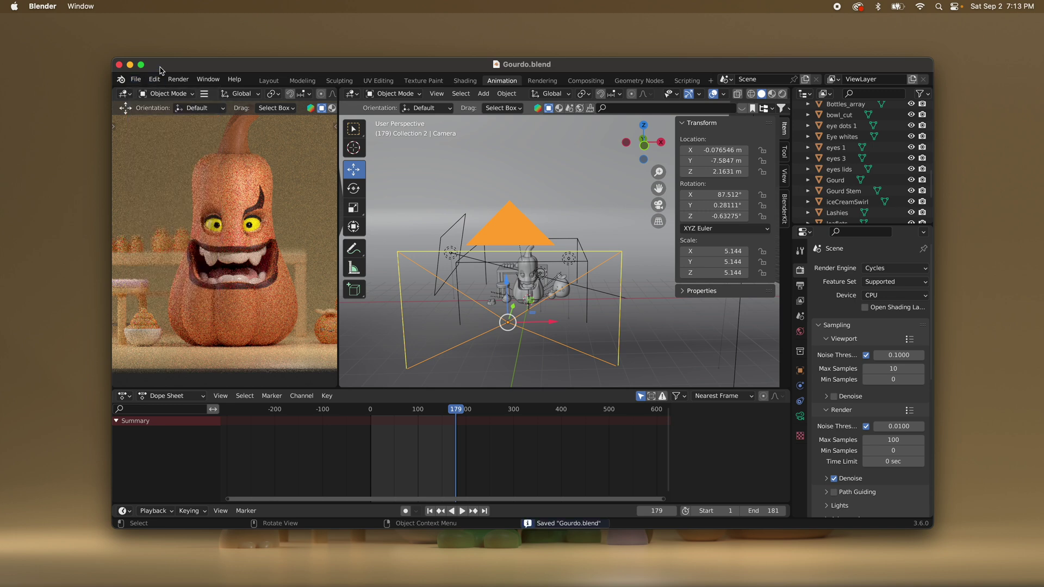